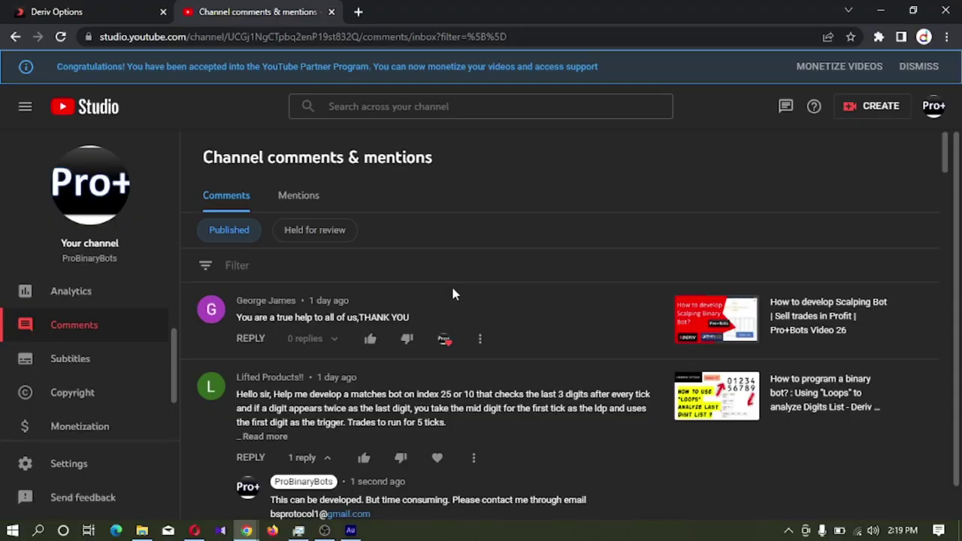
Scroll the Channel comments list down to the viewer's Digit Under 4, martingale ×3 request.
scroll(452, 293, "down", 2)
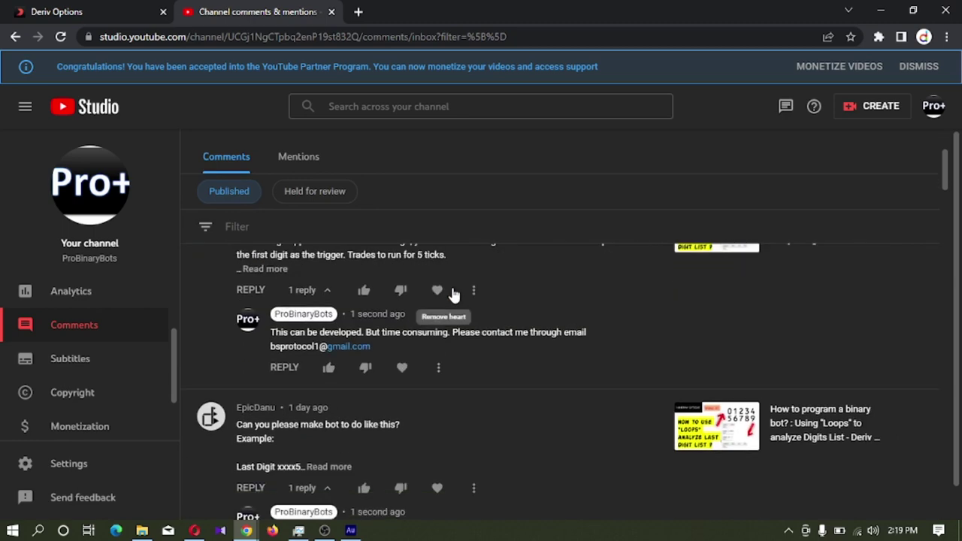
scroll(453, 293, "down", 1)
scroll(452, 293, "down", 2)
scroll(453, 293, "down", 2)
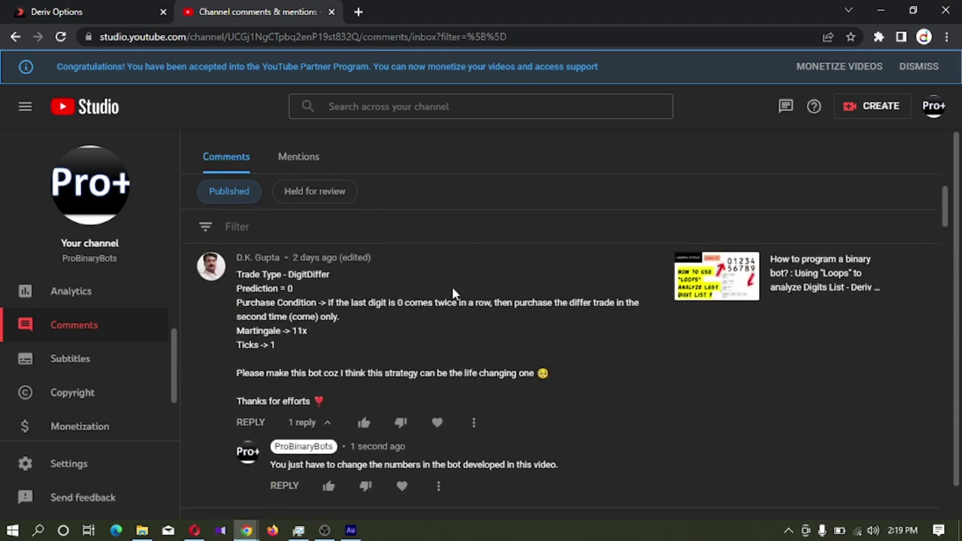
scroll(452, 293, "down", 1)
scroll(452, 293, "down", 1)
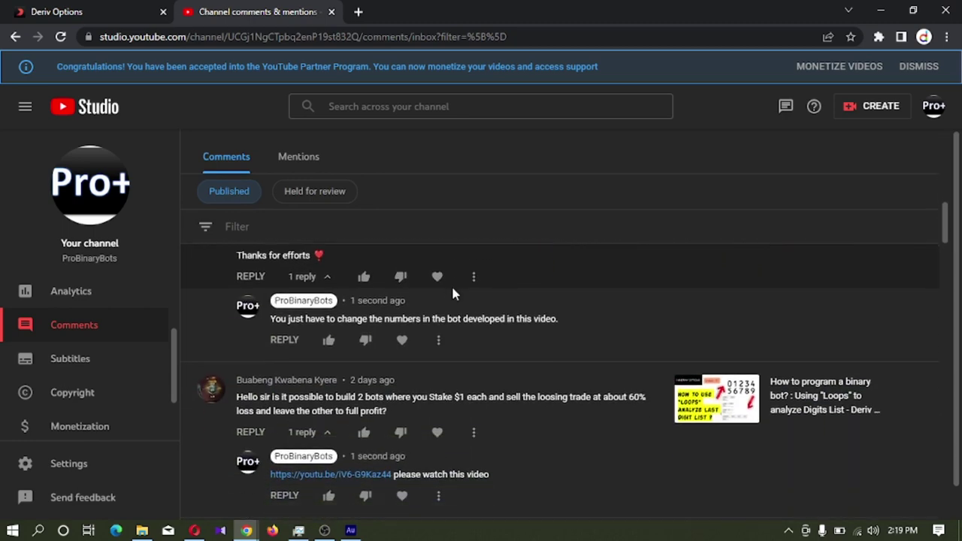
scroll(452, 293, "down", 1)
scroll(452, 293, "down", 1)
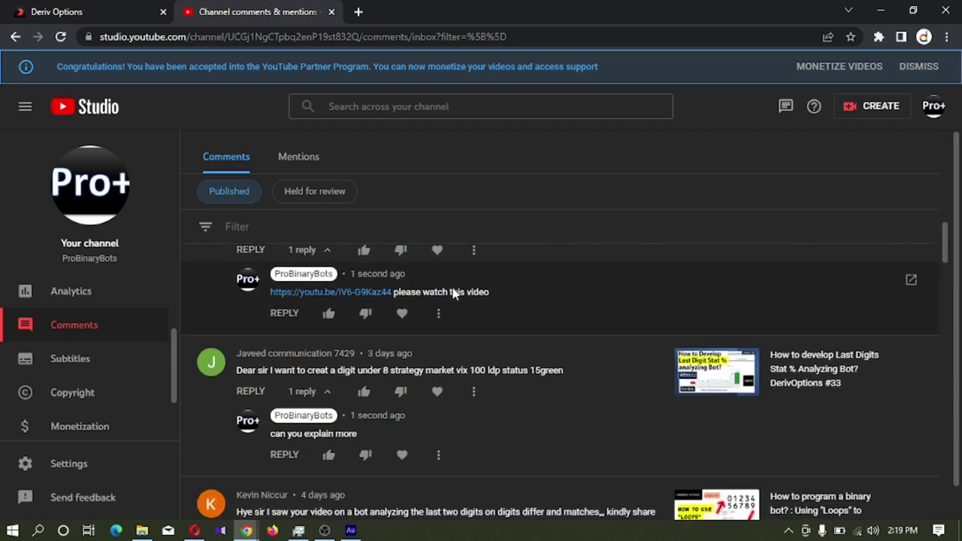
scroll(451, 283, "down", 2)
scroll(450, 283, "down", 1)
scroll(451, 284, "down", 2)
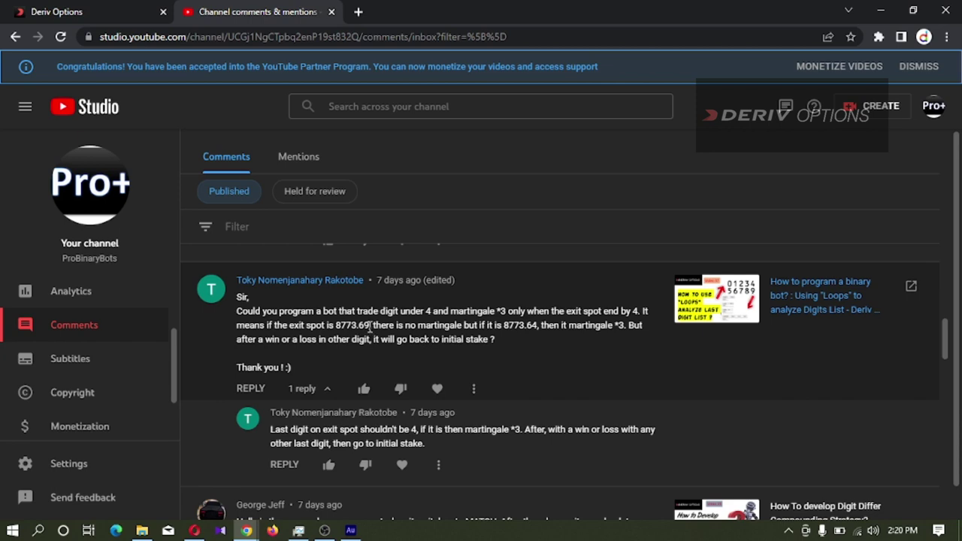
Highlight the comment's wording on when the martingale applies, then move to the Deriv Options site.
mouse_move(389, 325)
left_mouse_down()
mouse_move(458, 339)
mouse_move(503, 325)
left_mouse_up()
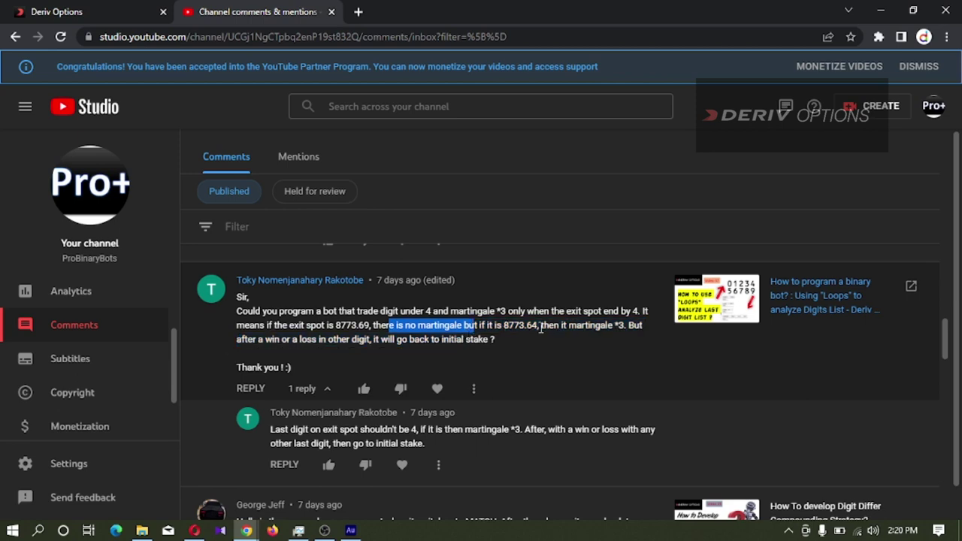
left_click_drag(540, 325, 583, 330)
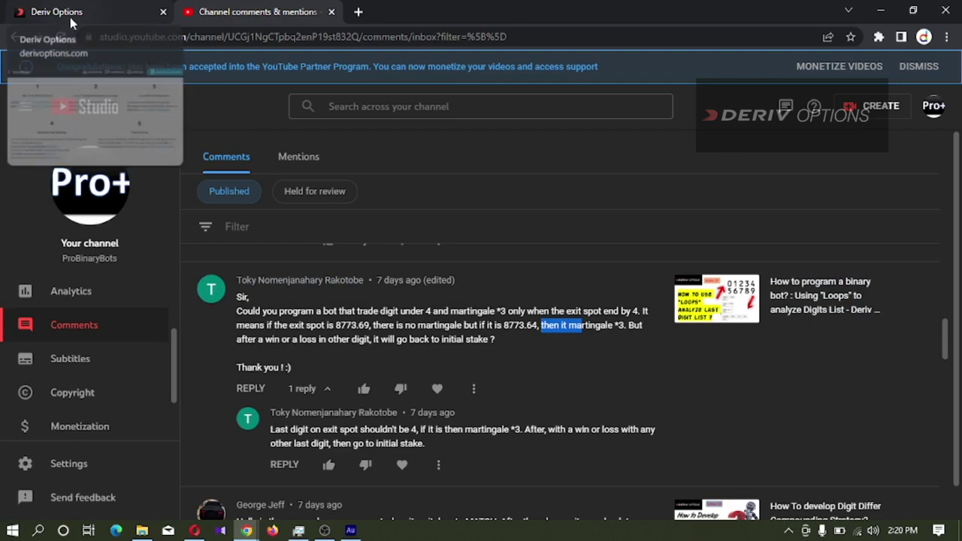
left_click(70, 17)
Scroll the Deriv Options page to step 4's Dbot link, opening the DBot workspace.
scroll(175, 238, "up", 6)
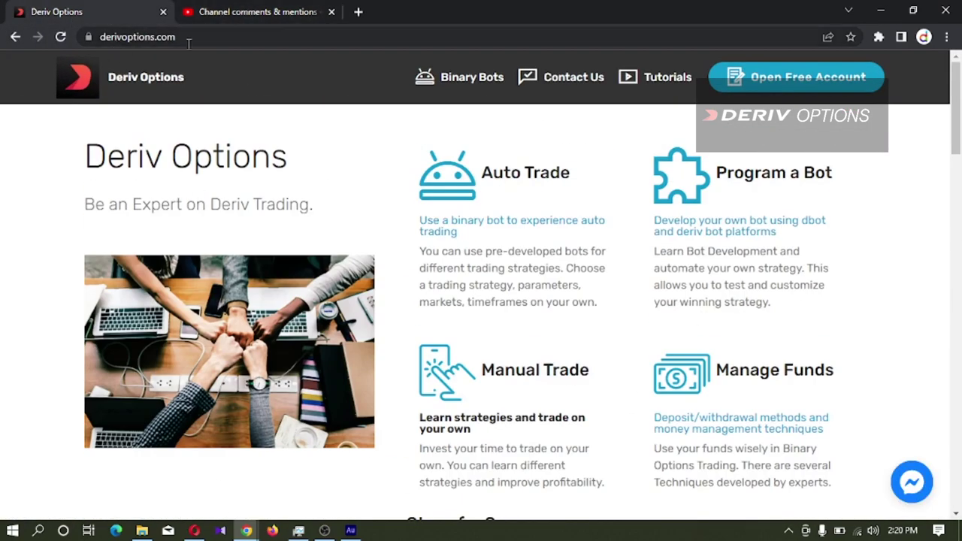
scroll(212, 346, "down", 5)
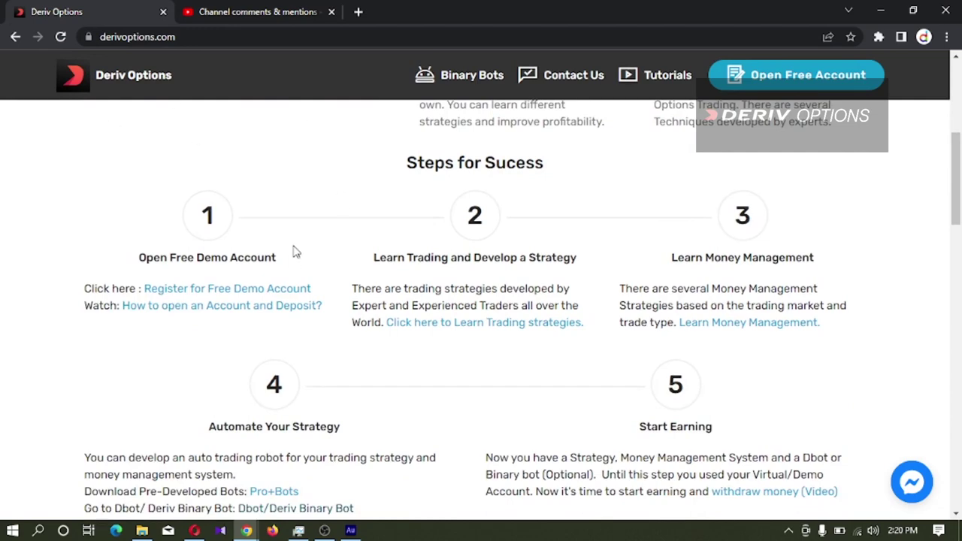
scroll(295, 251, "down", 2)
scroll(294, 252, "down", 1)
scroll(295, 252, "up", 1)
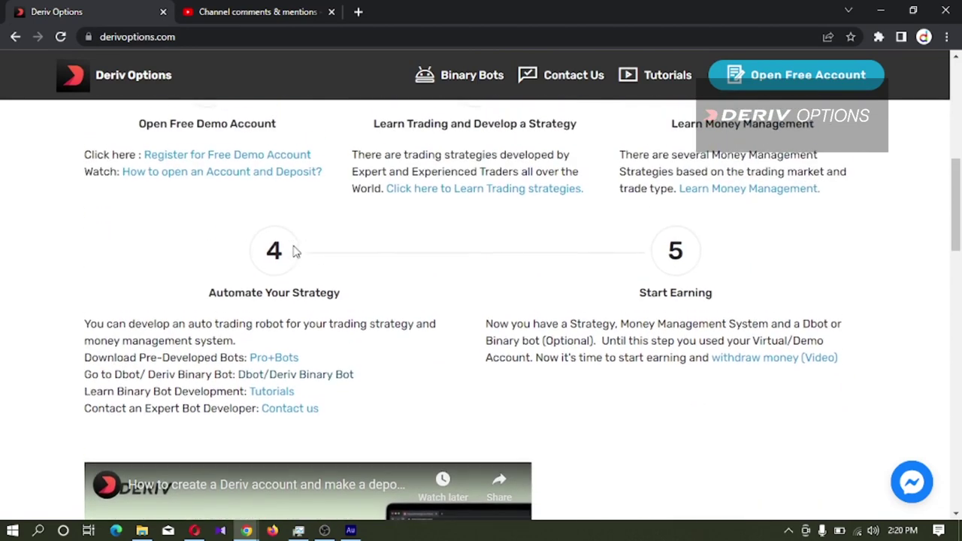
scroll(295, 252, "down", 1)
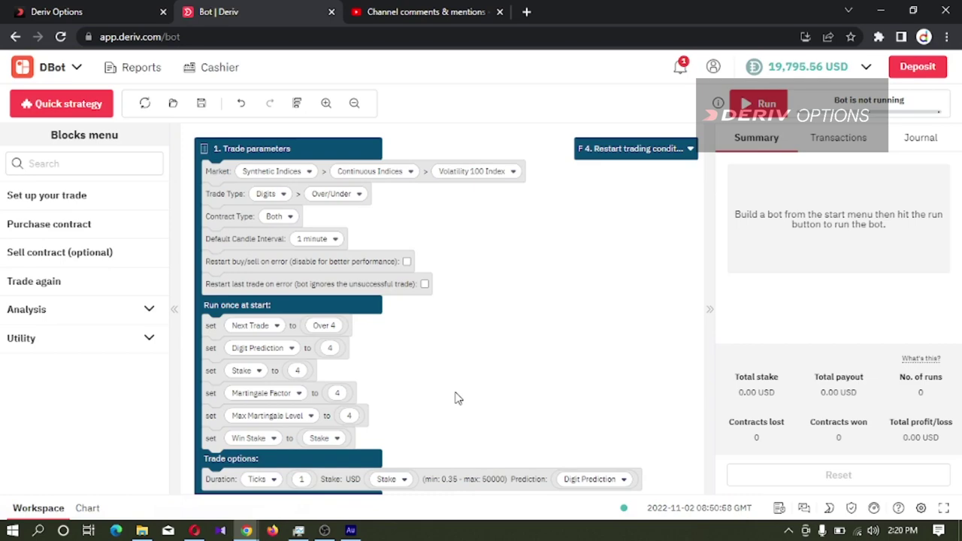
Switch from Deriv DBot to the Binary Bot platform using the platform list.
left_click_drag(454, 398, 461, 377)
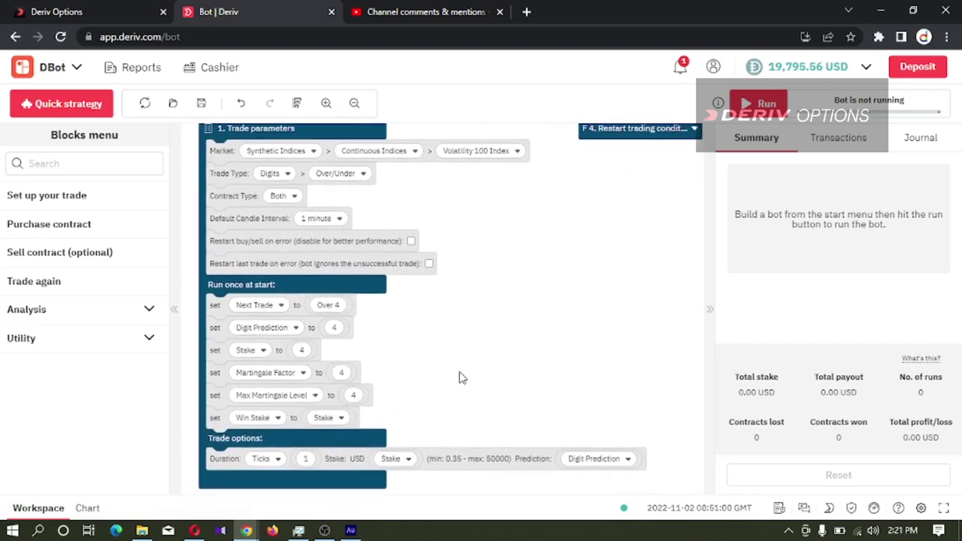
left_click(47, 74)
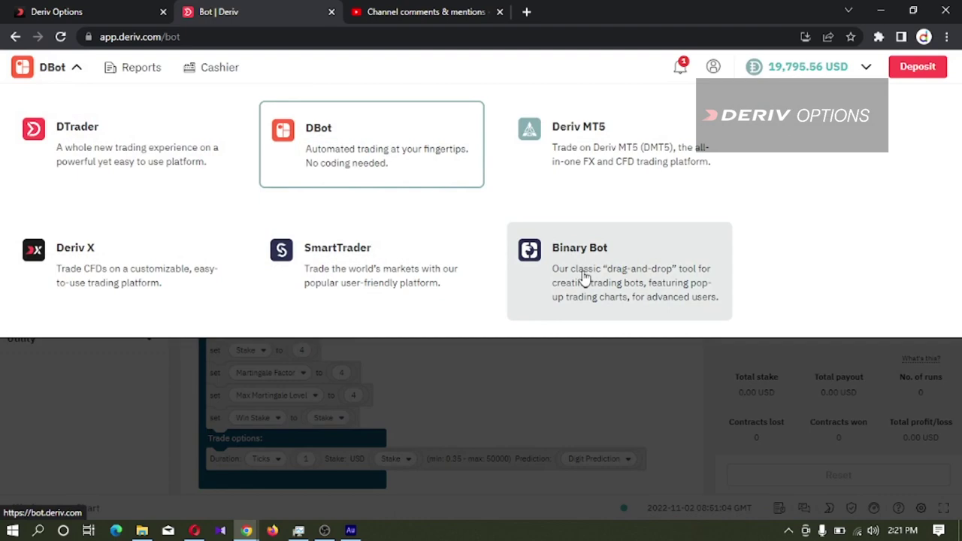
left_click(584, 276)
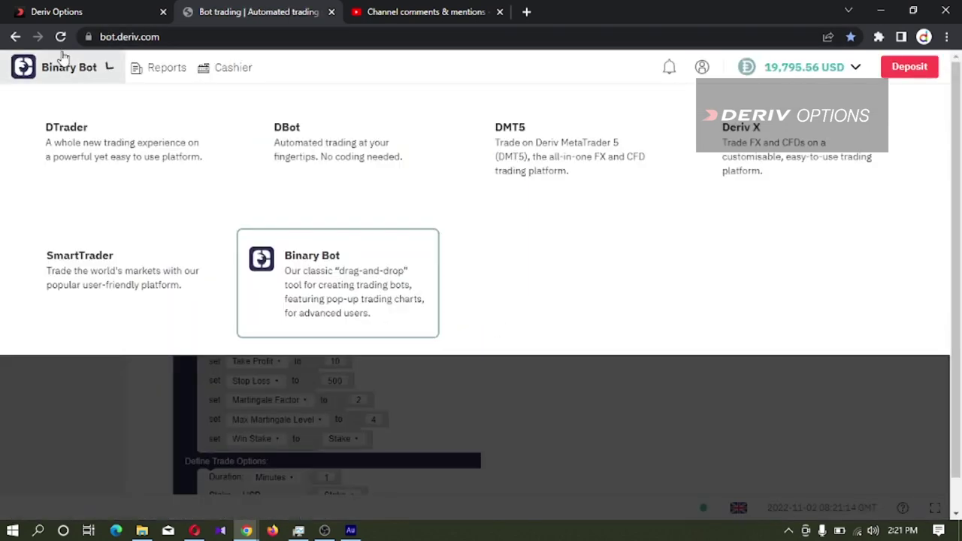
left_click(63, 67)
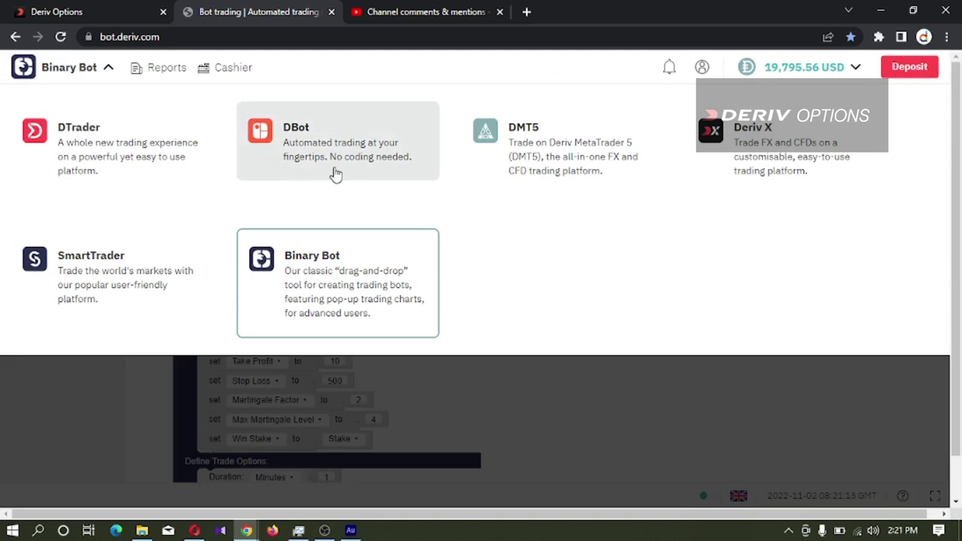
Reset the Binary Bot workspace to its default blocks.
left_click(68, 66)
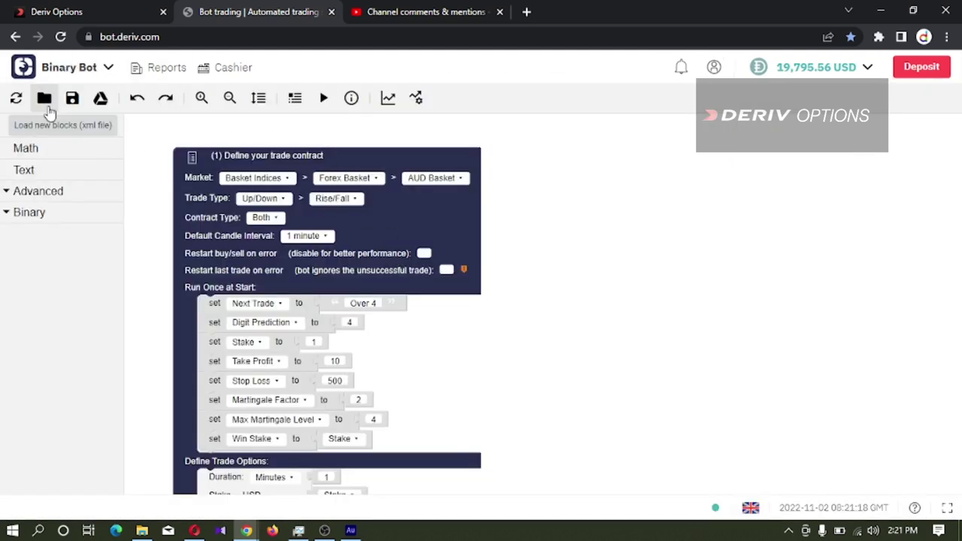
left_click(15, 99)
left_click(671, 316)
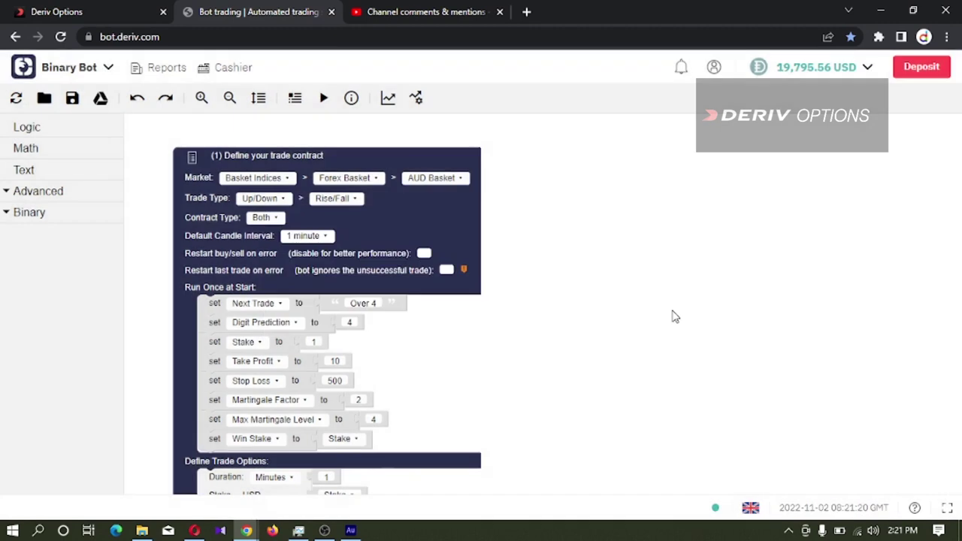
Set the market to Synthetic Indices, Continuous Indices, Volatility 10 Index.
left_click(259, 178)
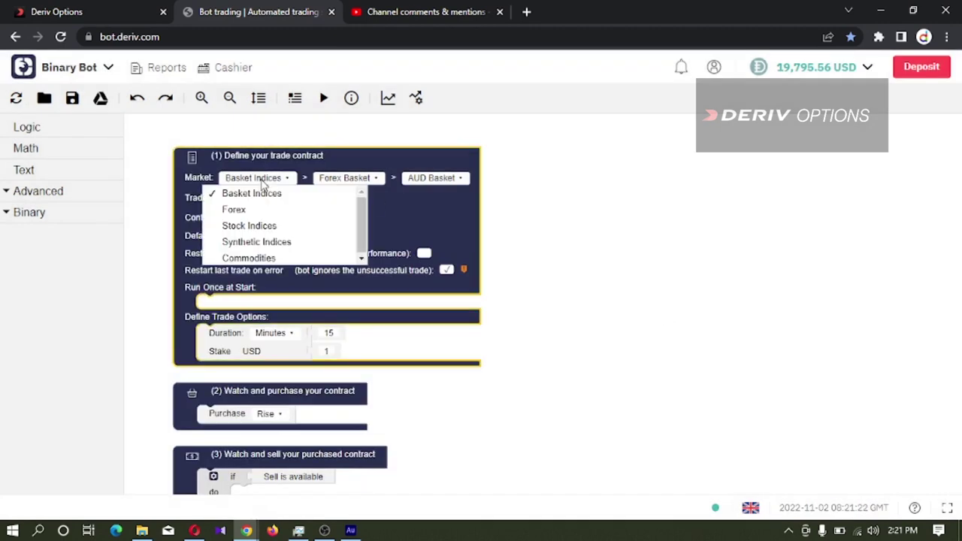
left_click(247, 243)
left_click(370, 178)
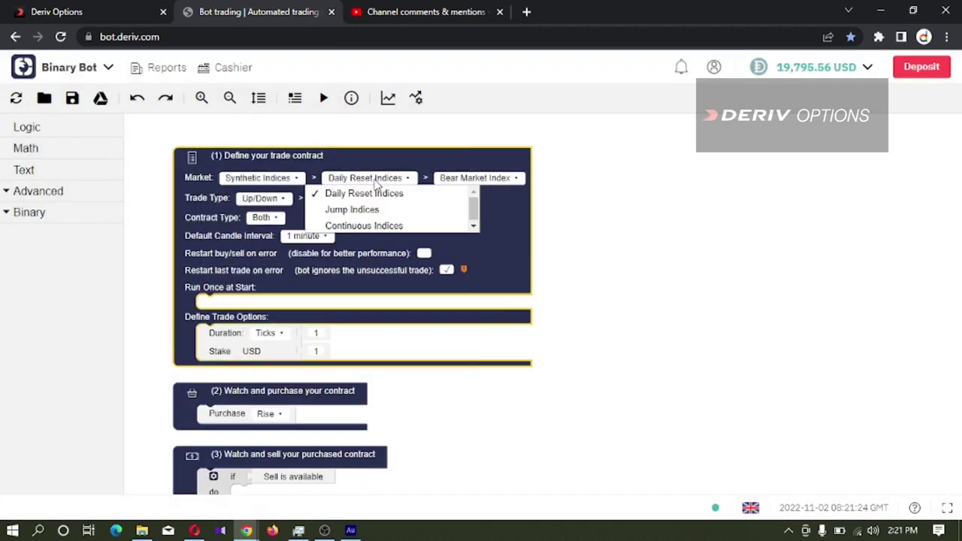
left_click(366, 226)
left_click(482, 178)
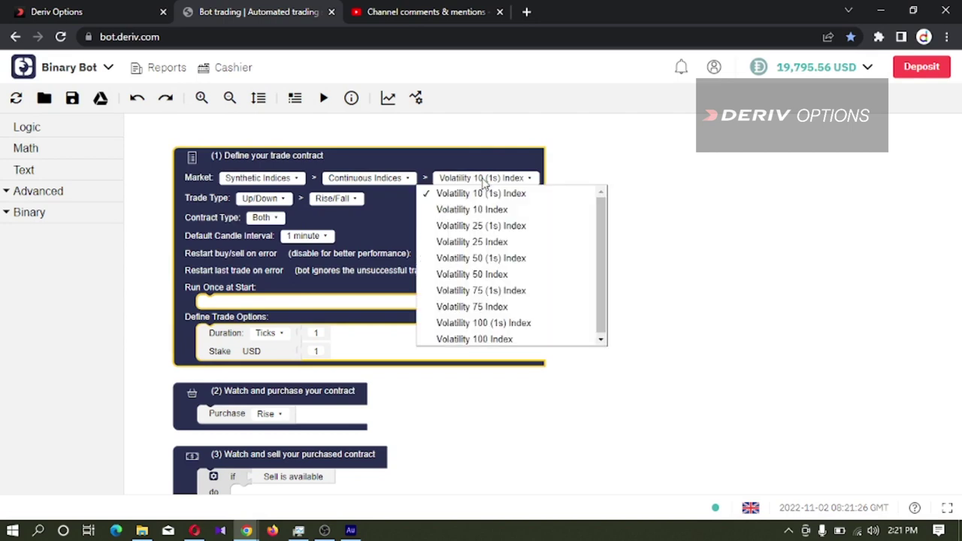
left_click(498, 210)
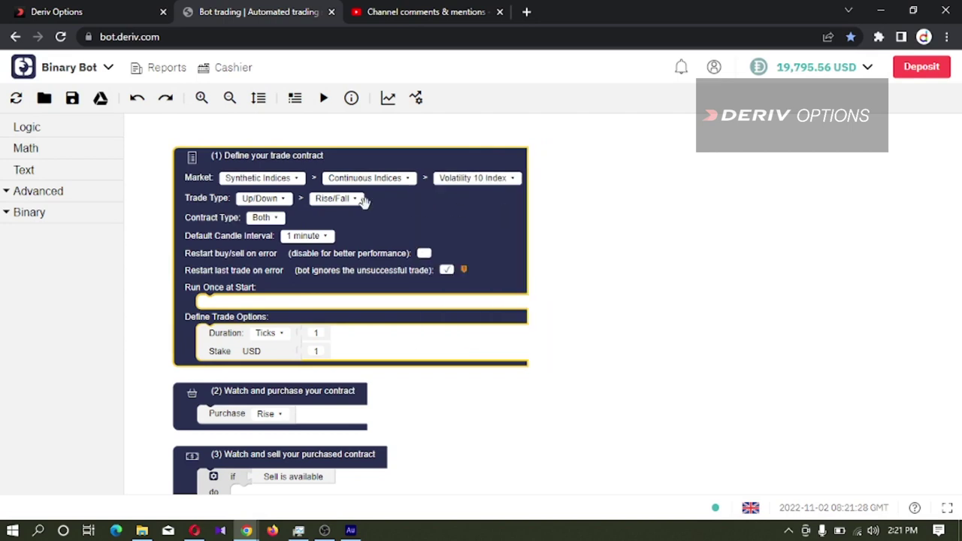
Choose Digits as the trade type with the Over/Under subtype.
left_click(281, 201)
left_click(253, 263)
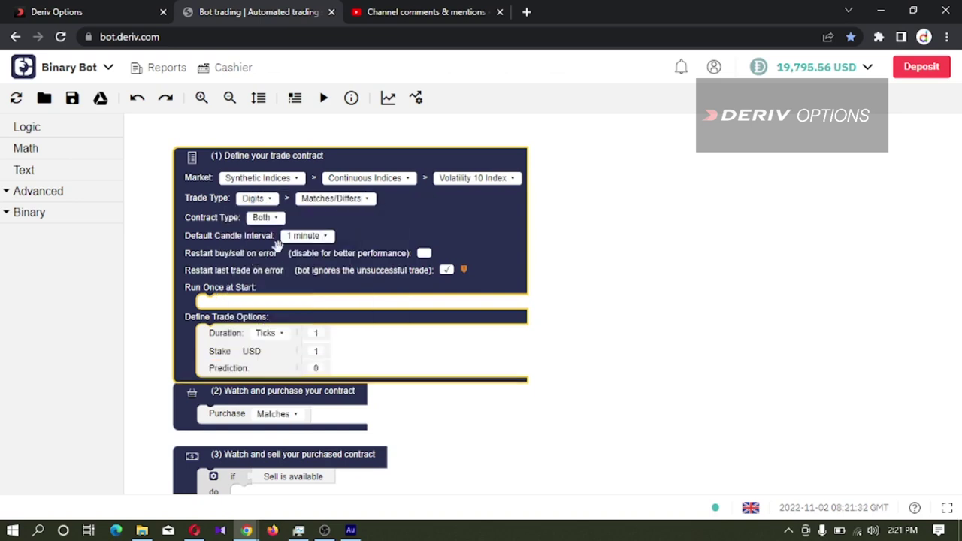
left_click(339, 201)
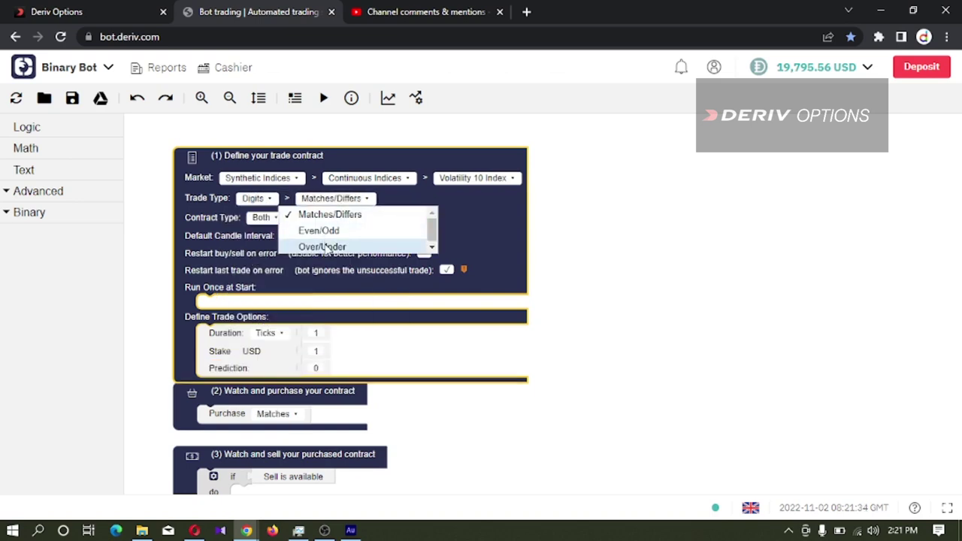
left_click(323, 247)
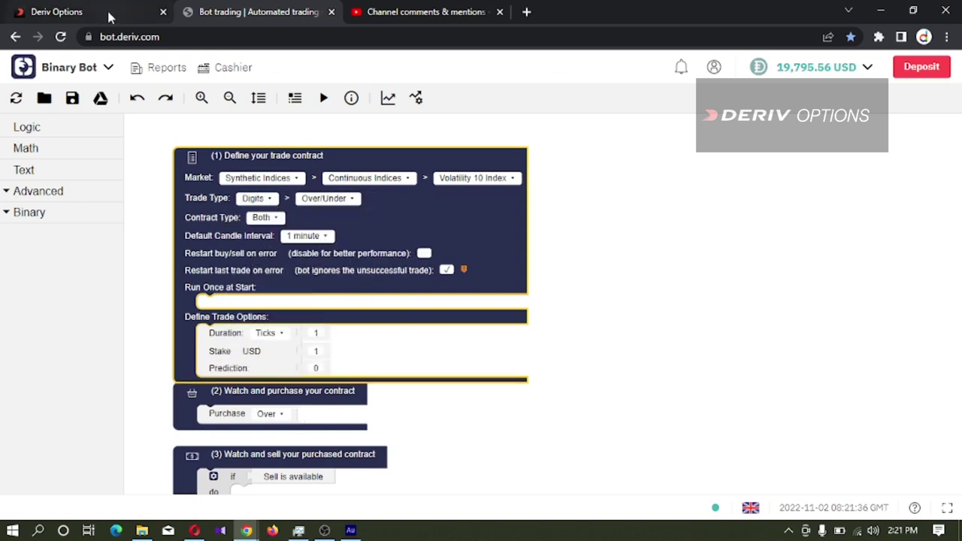
After rechecking the viewer's comment, set the contract type to Under.
left_click(428, 13)
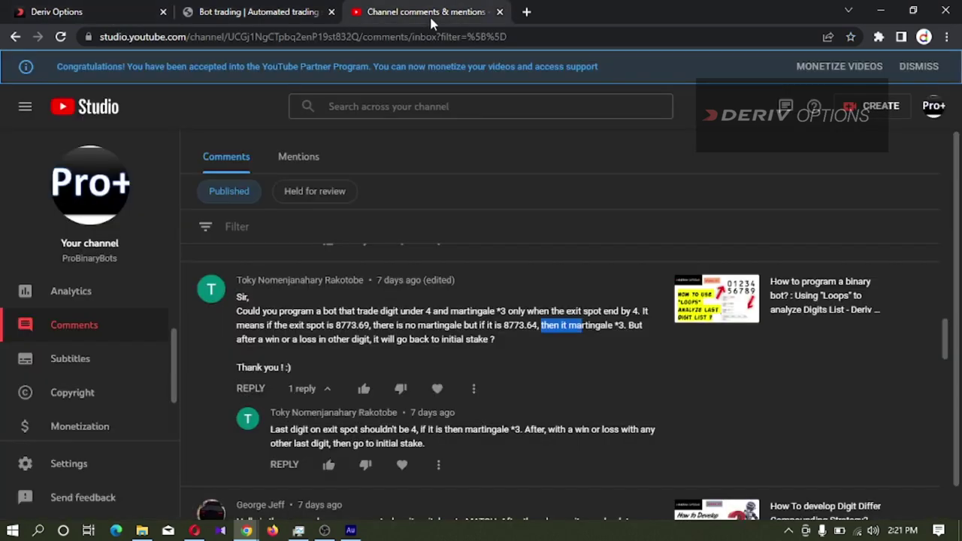
mouse_move(443, 330)
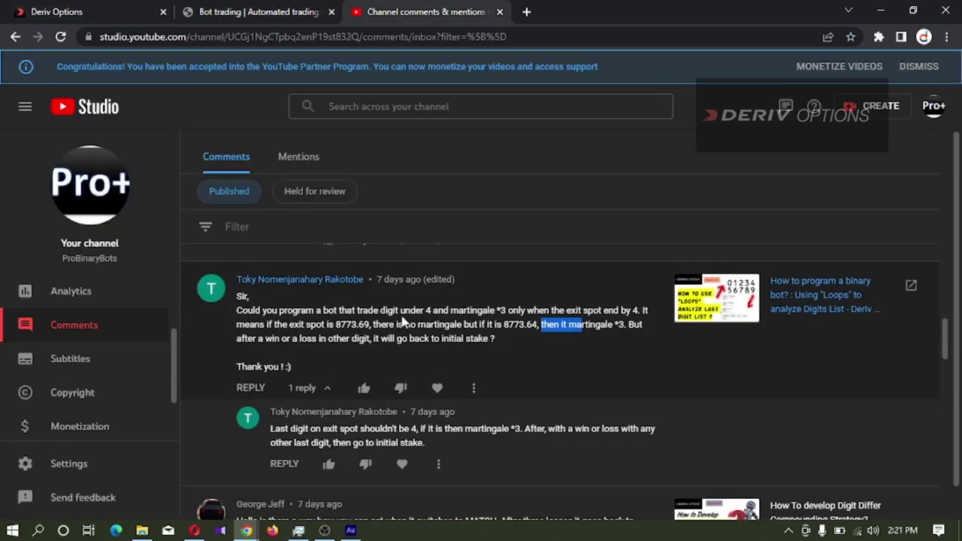
left_click(244, 11)
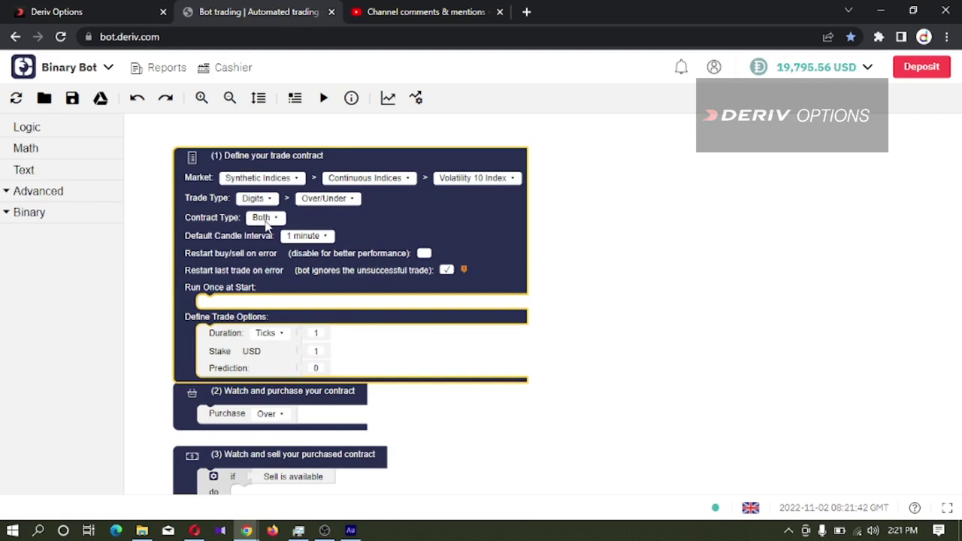
left_click(264, 219)
left_click(263, 249)
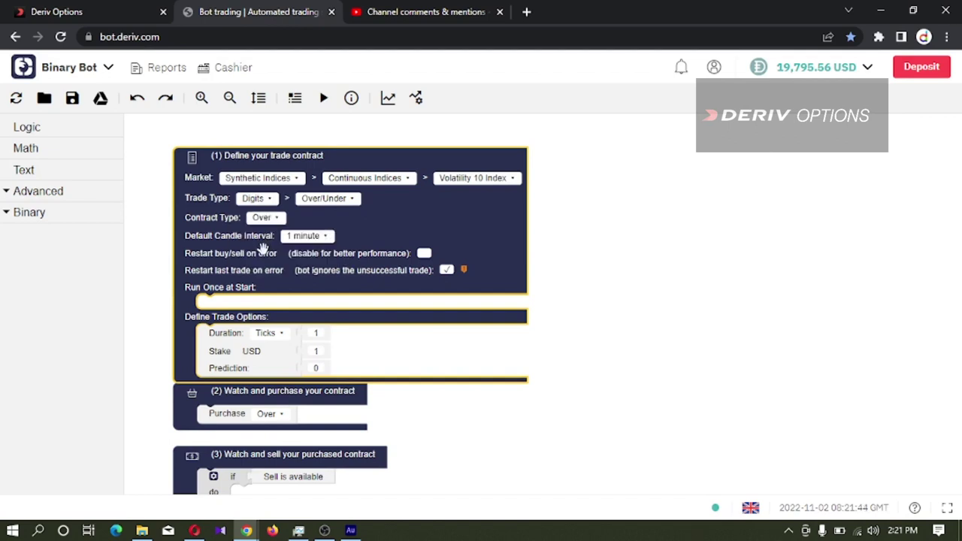
left_click(265, 218)
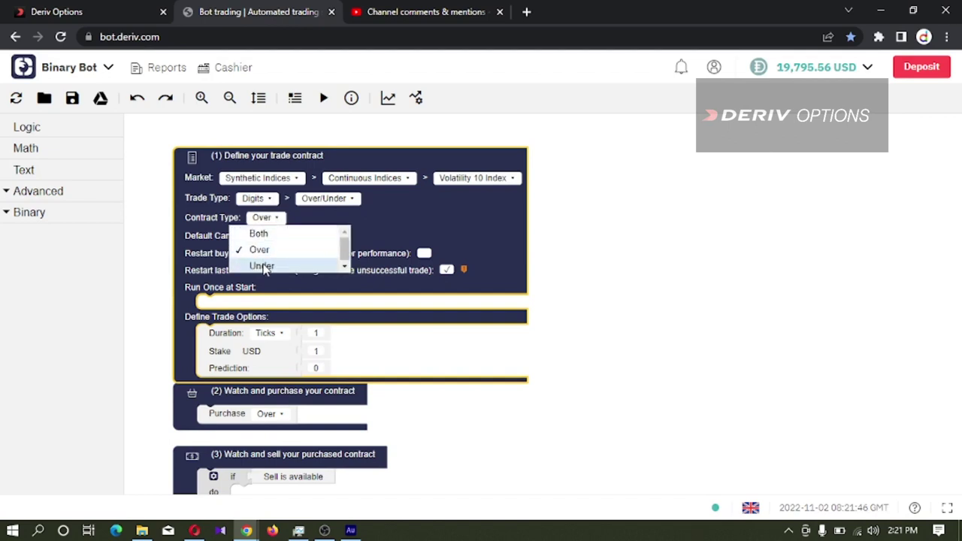
left_click(251, 266)
Enter 4 as the Prediction value and reread the viewer's request.
left_click(308, 370)
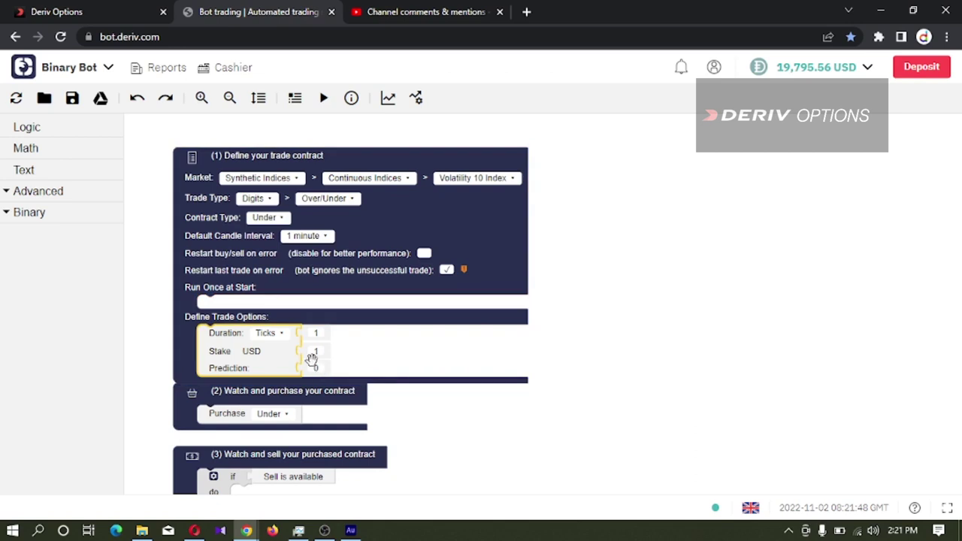
left_click(315, 368)
type("4")
left_click(440, 11)
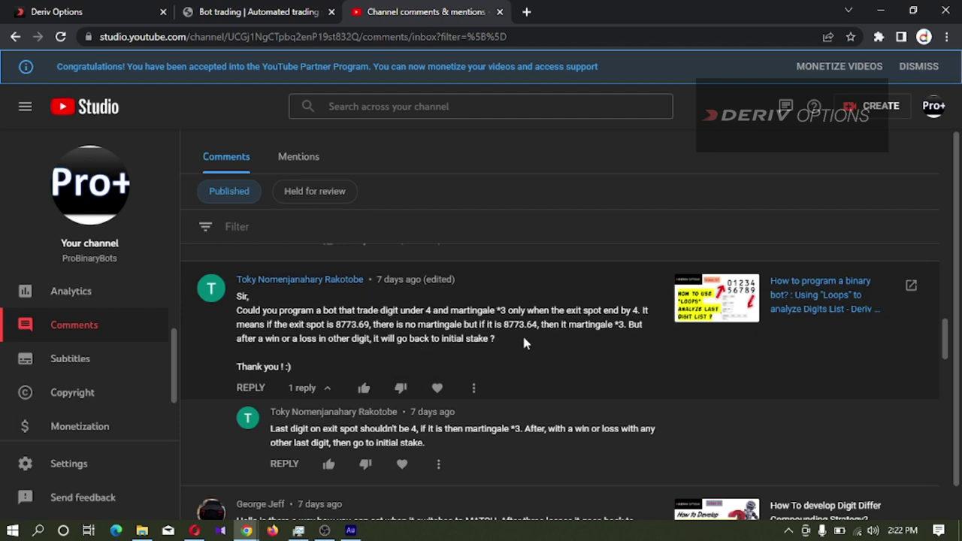
left_click(256, 13)
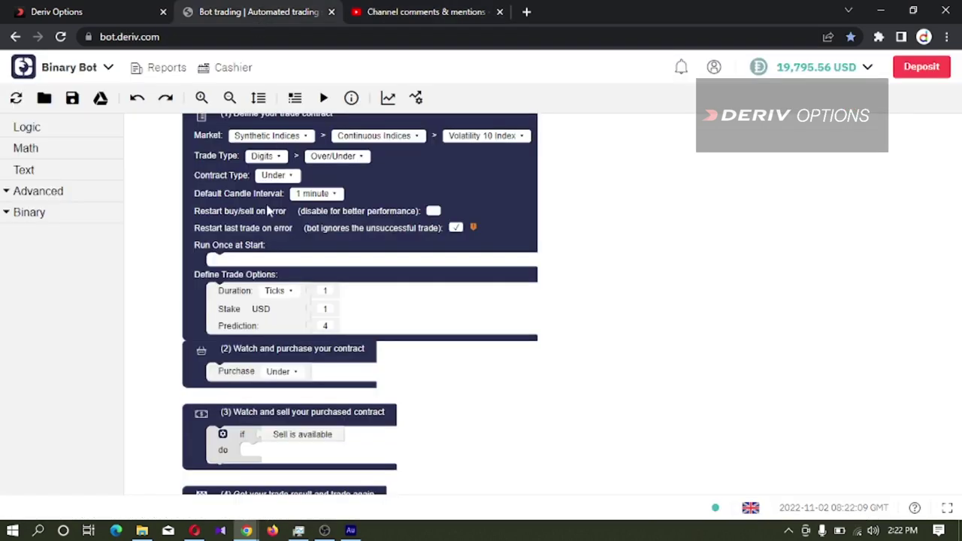
Create a new variable named 'Exit Spot Last Digit'.
left_click(67, 190)
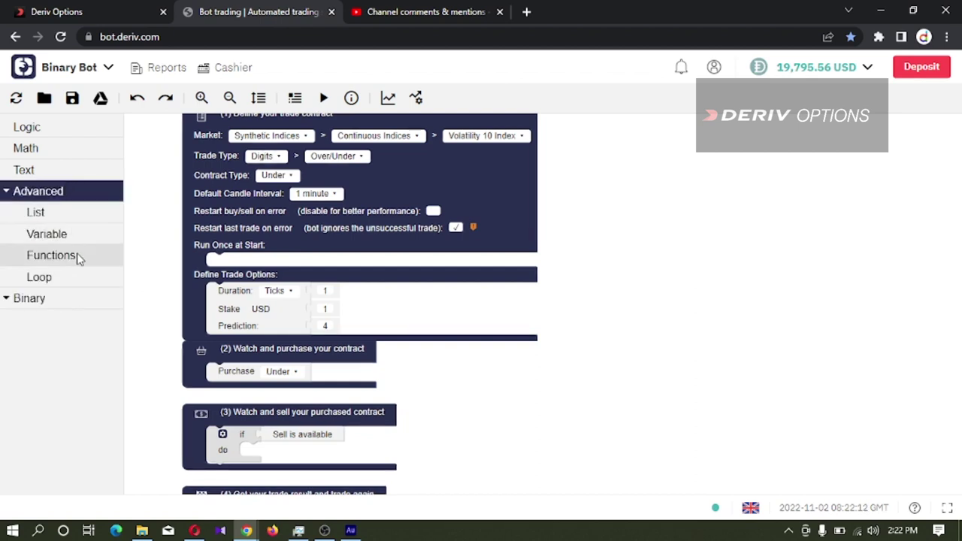
left_click(101, 234)
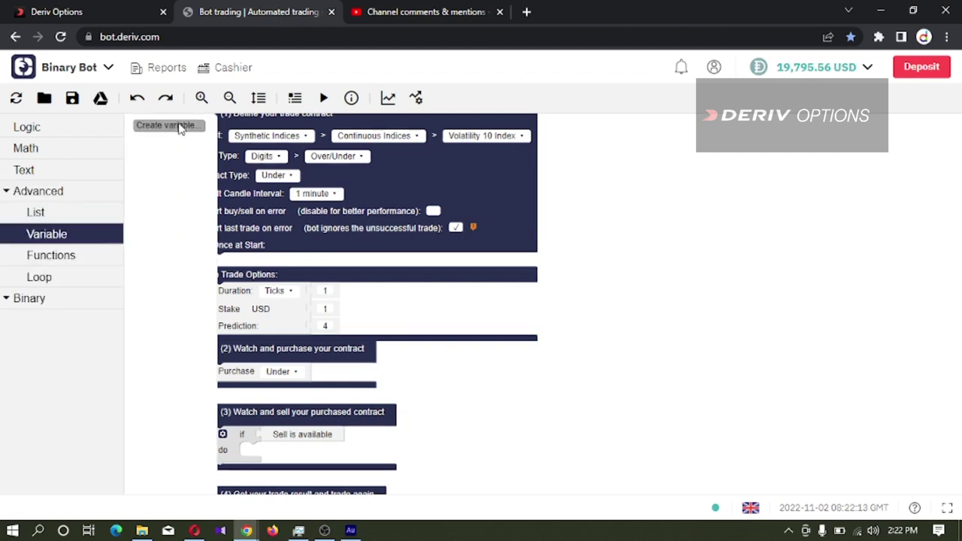
left_click(167, 125)
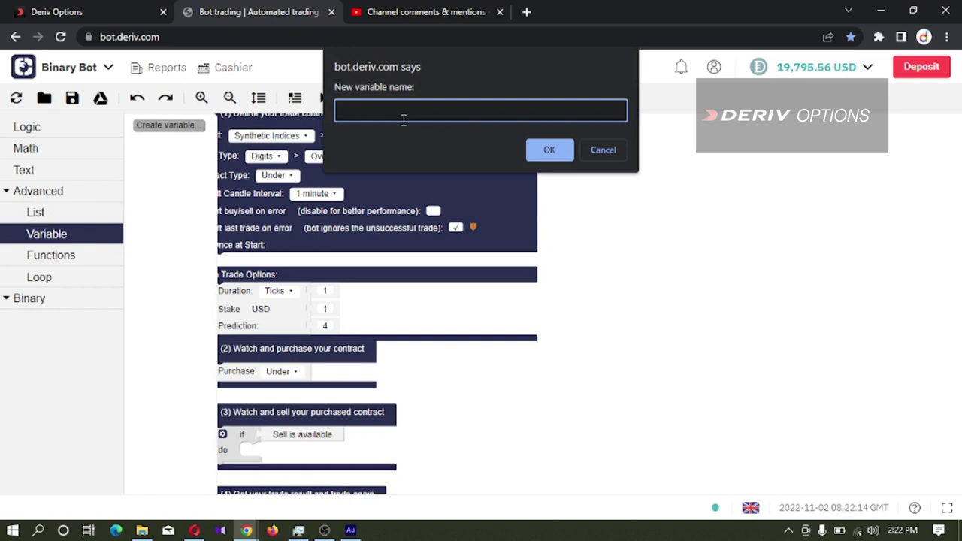
type("Ex")
type("it")
type(" Spot ")
type("Digi")
key("BackSpace")
key("BackSpace")
key("BackSpace")
key("BackSpace")
type("Last")
type(" Digit")
key("Return")
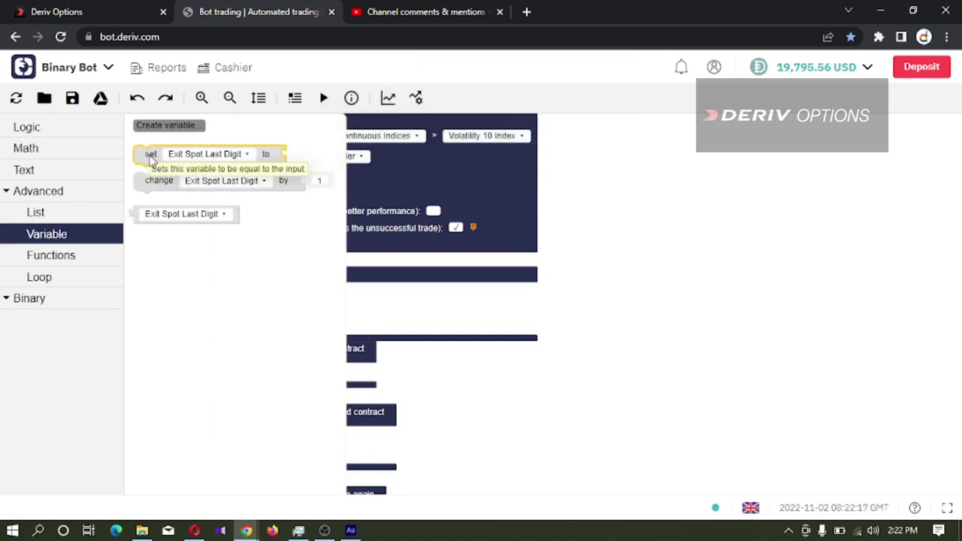
Place the Exit Spot Last Digit set block into block 4 above Trade Again.
mouse_move(150, 154)
left_mouse_down()
mouse_move(522, 314)
mouse_move(623, 439)
left_mouse_up()
scroll(495, 402, "down", 3)
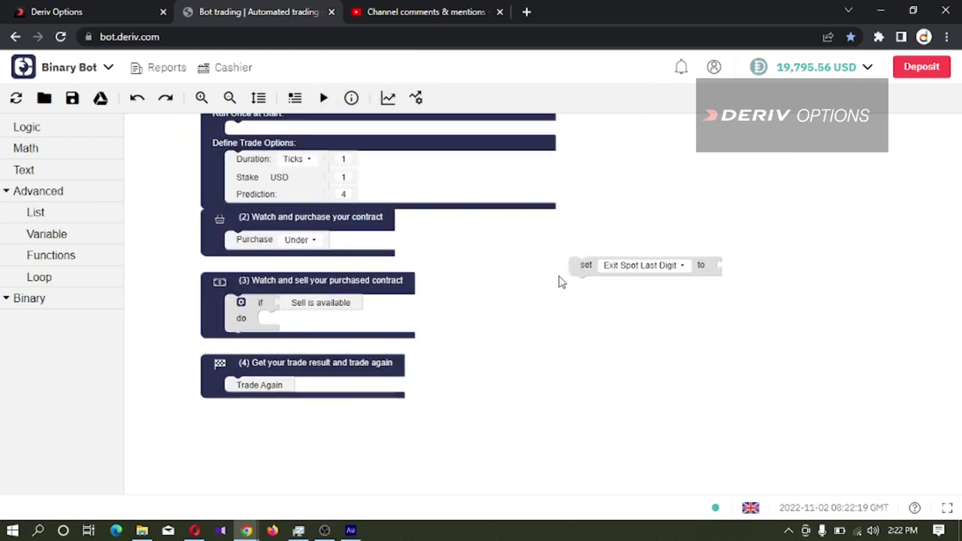
left_click_drag(601, 267, 260, 387)
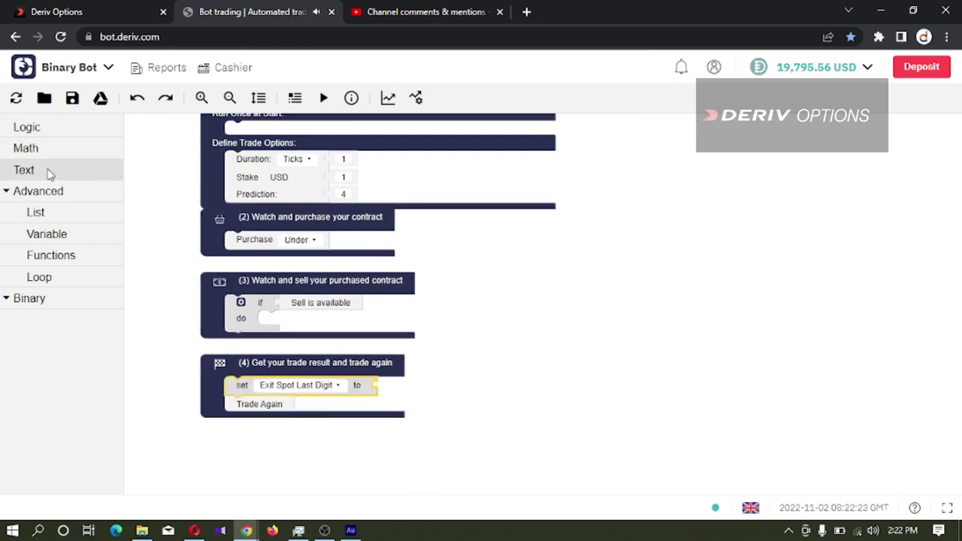
Add a Contract Detail block set to read the exit value.
left_click(44, 299)
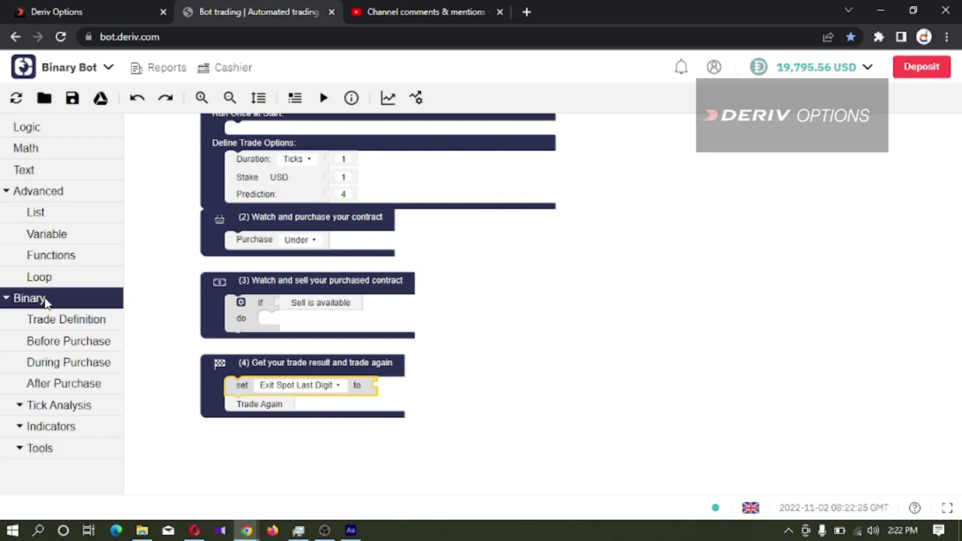
left_click(75, 390)
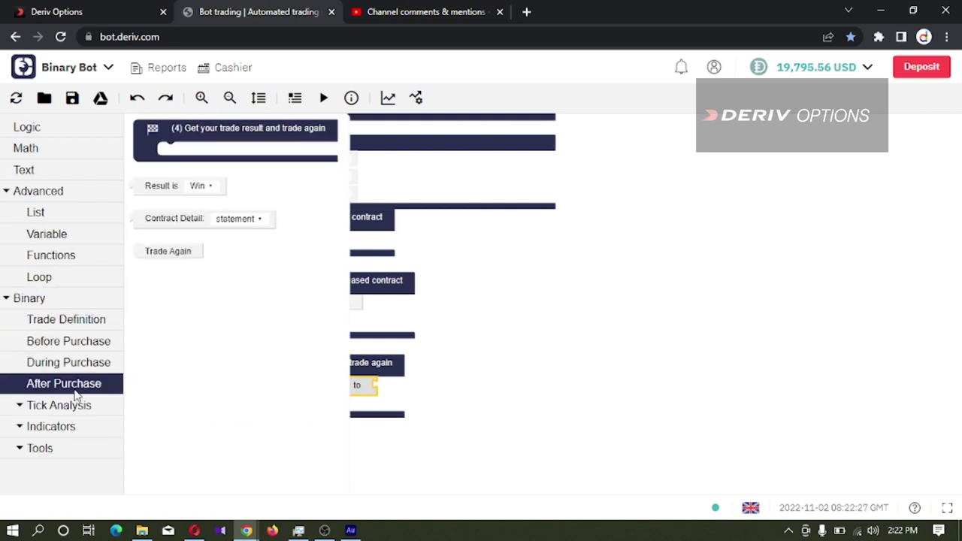
left_click(180, 220)
left_click_drag(181, 220, 557, 364)
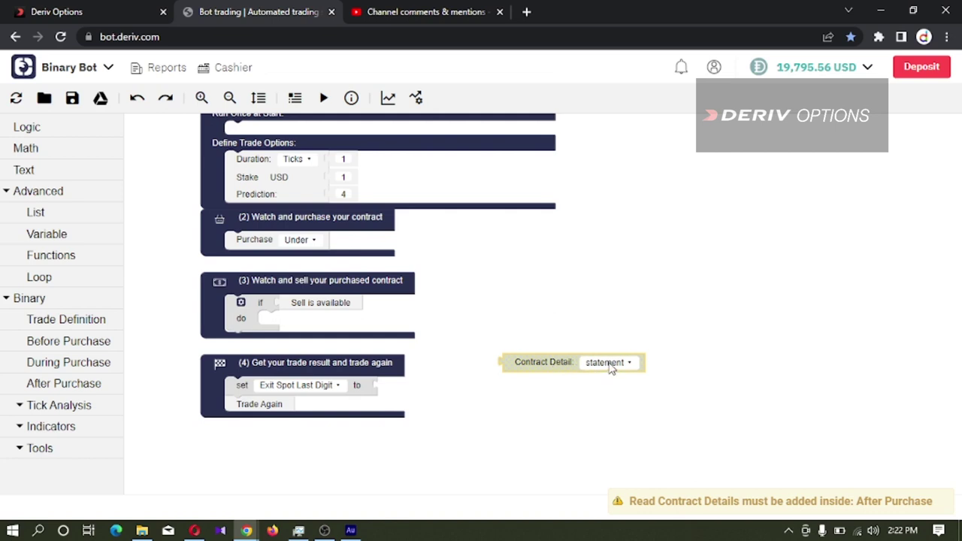
left_click(610, 365)
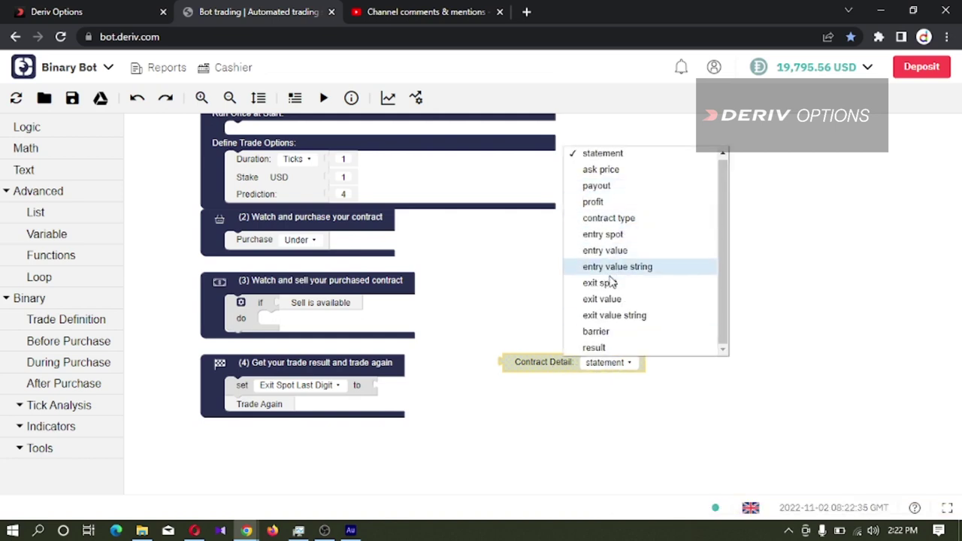
left_click(612, 298)
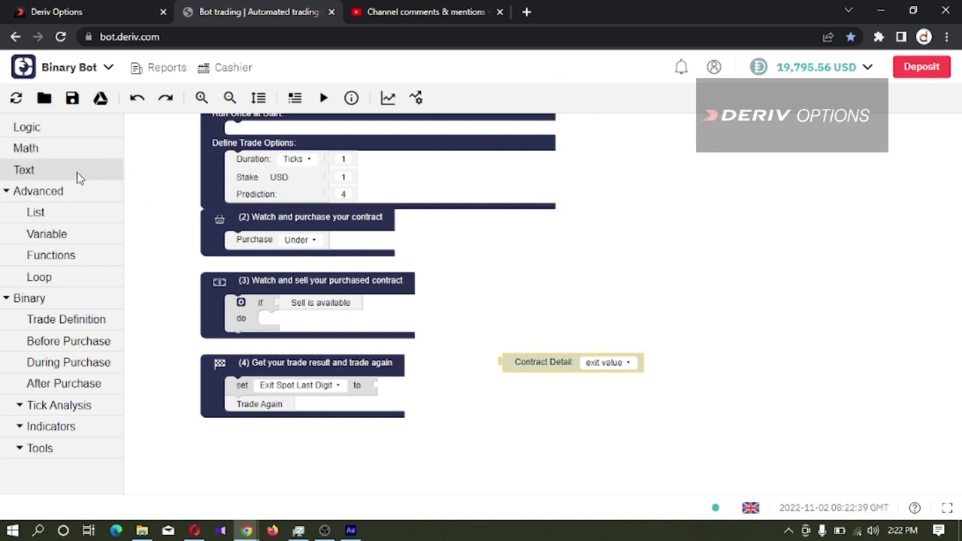
Wrap the exit value in a create text with block, placed clear of block 4.
left_click(78, 177)
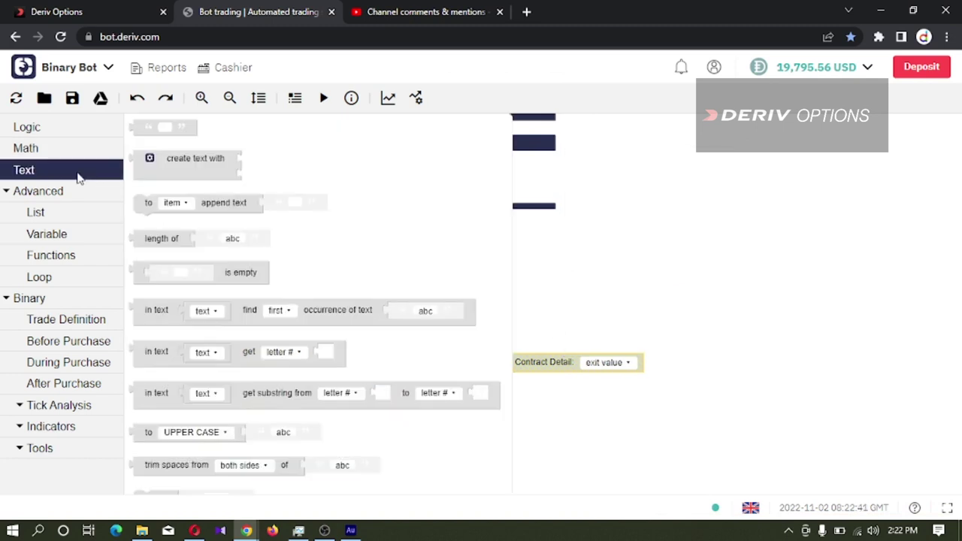
left_click_drag(160, 168, 564, 317)
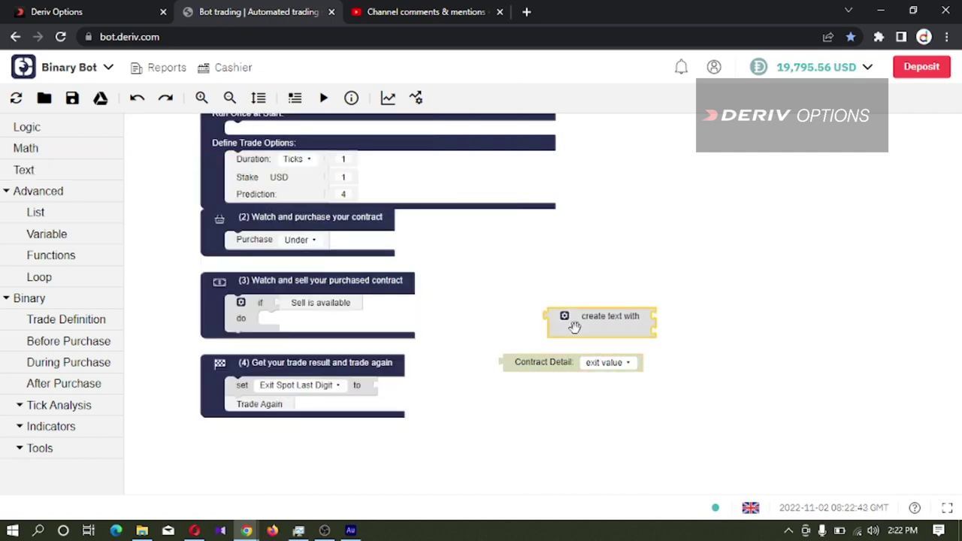
left_click(565, 317)
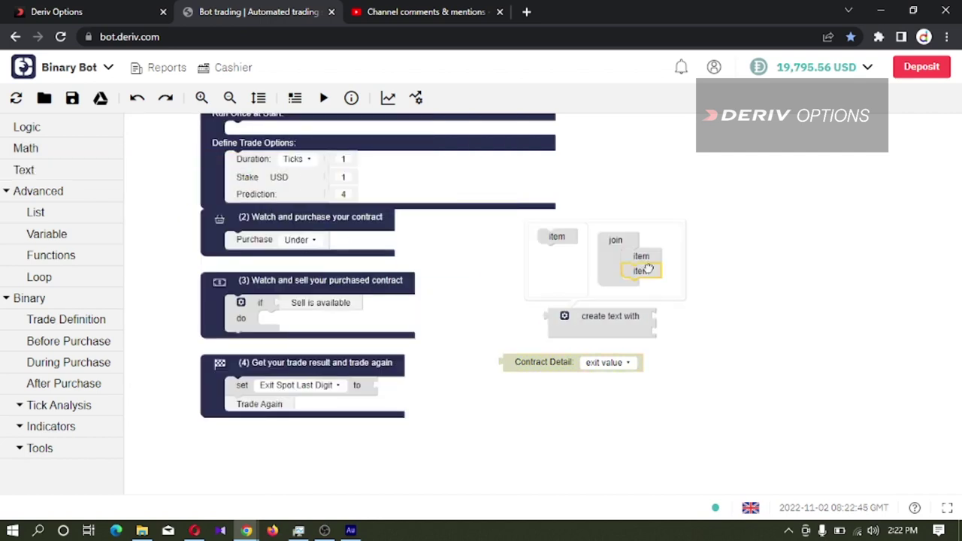
left_click_drag(564, 315, 420, 370)
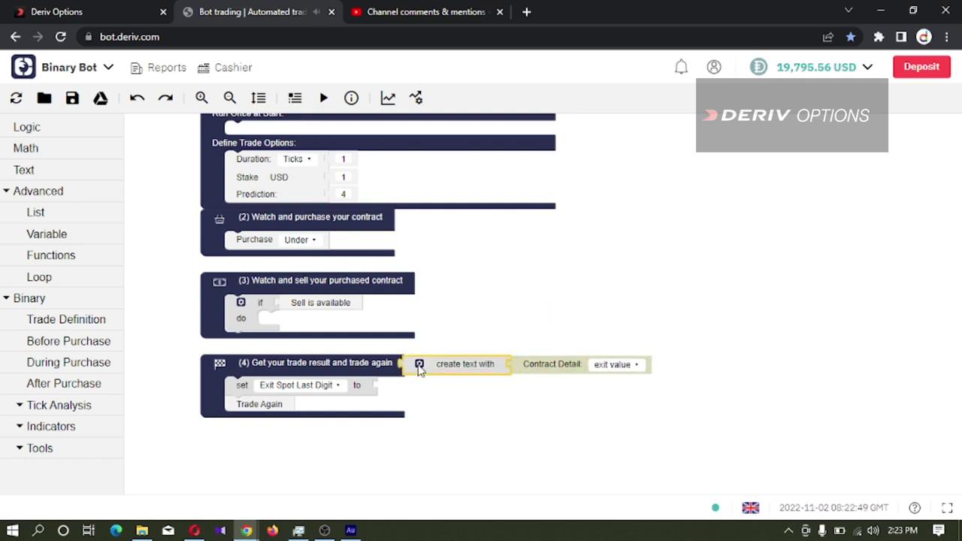
left_click_drag(488, 367, 593, 364)
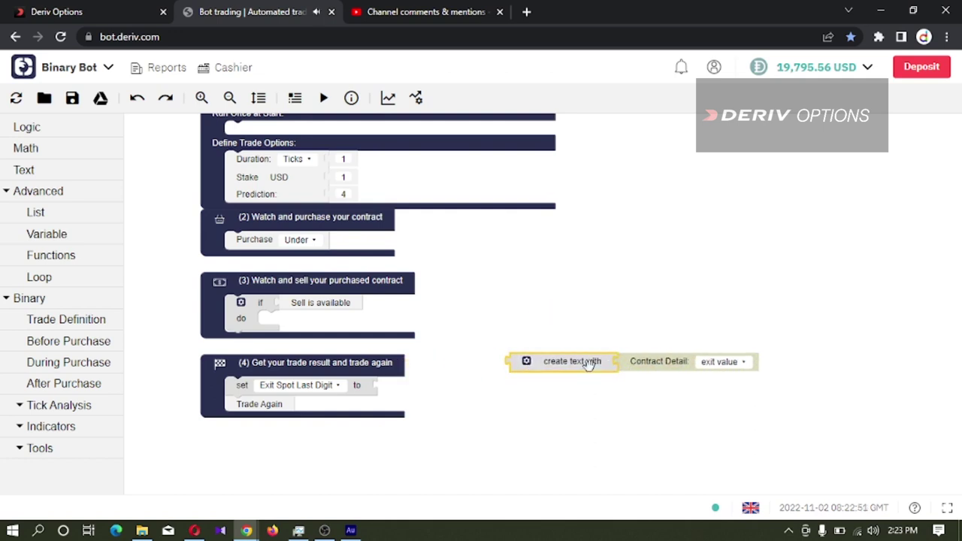
Assign Exit Spot Last Digit the last letter of the exit-value text, discarding a stray block.
left_click(53, 171)
scroll(232, 312, "down", 1)
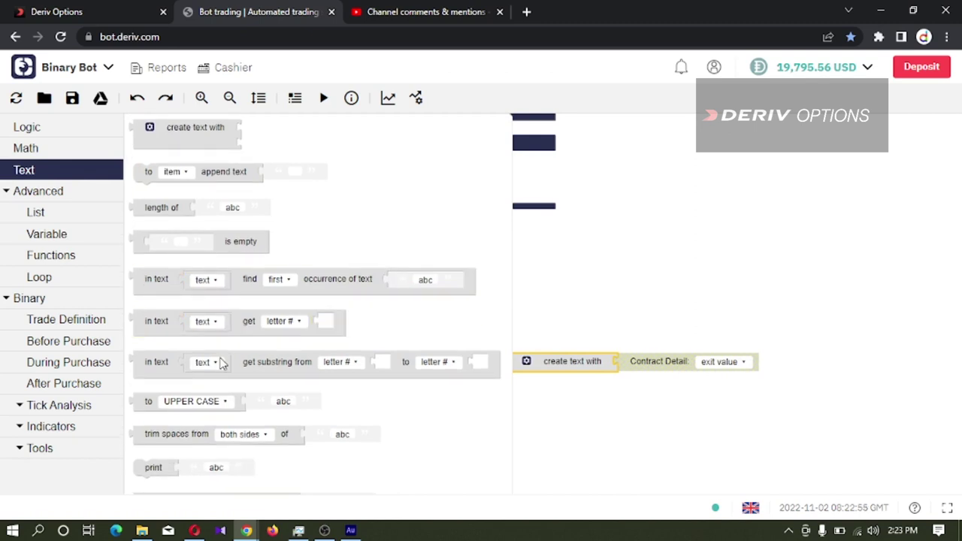
mouse_move(156, 321)
left_mouse_down()
mouse_move(544, 399)
mouse_move(508, 392)
left_mouse_up()
left_click_drag(543, 361, 576, 401)
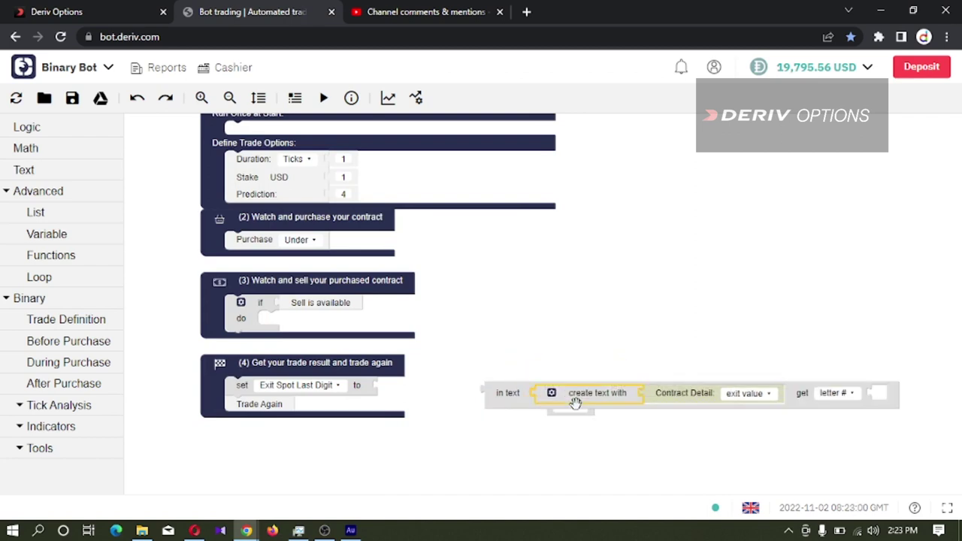
left_click(834, 393)
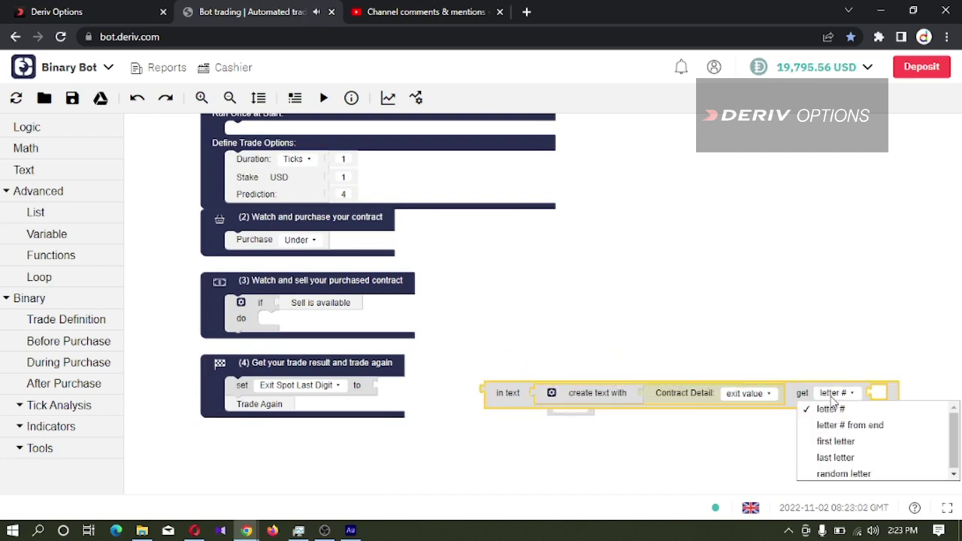
left_click(839, 459)
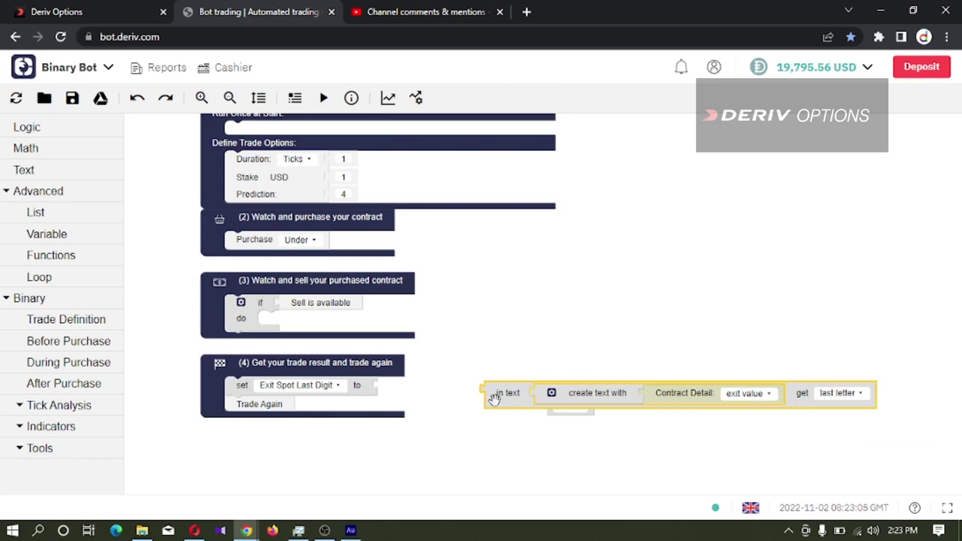
left_click_drag(493, 398, 391, 402)
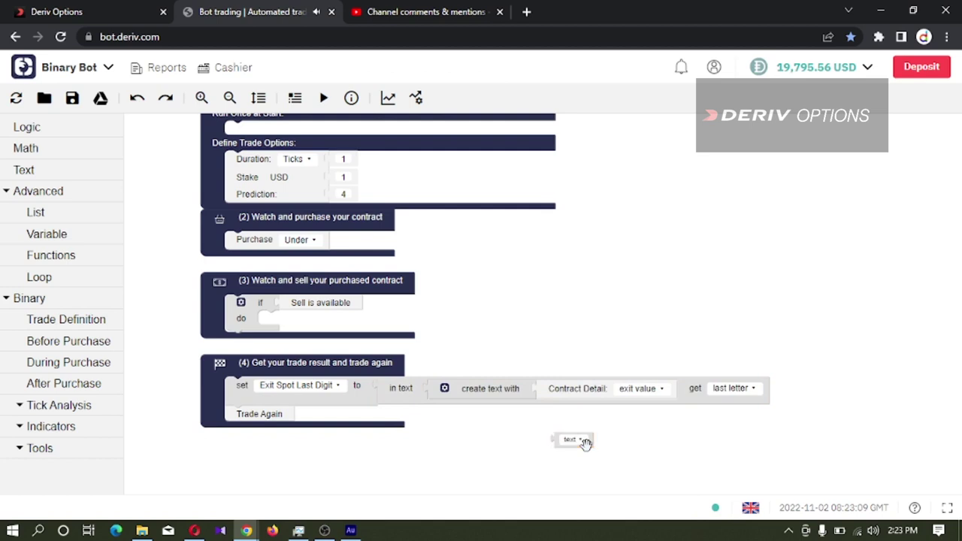
left_click_drag(582, 409, 590, 451)
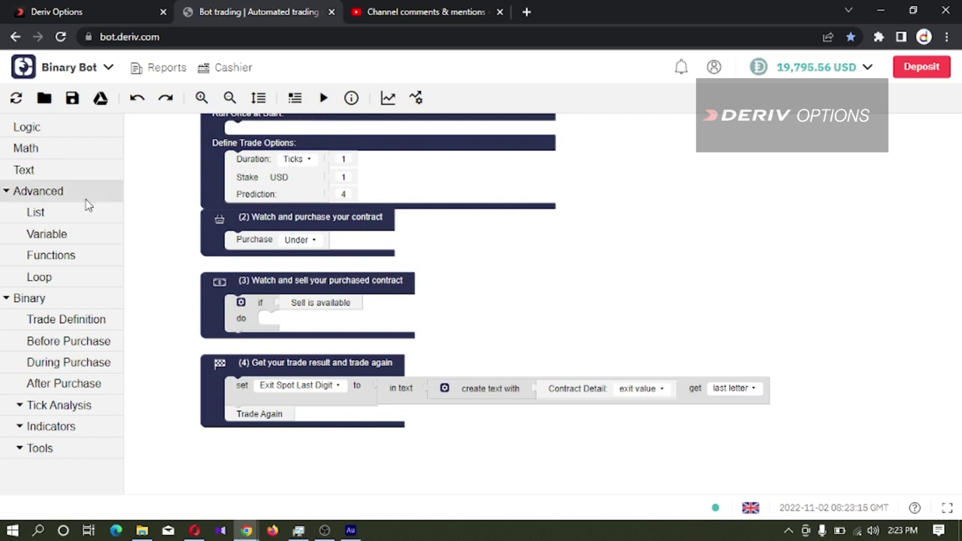
Add a Notify block showing Exit Spot Last Digit under the assignment.
left_click(40, 447)
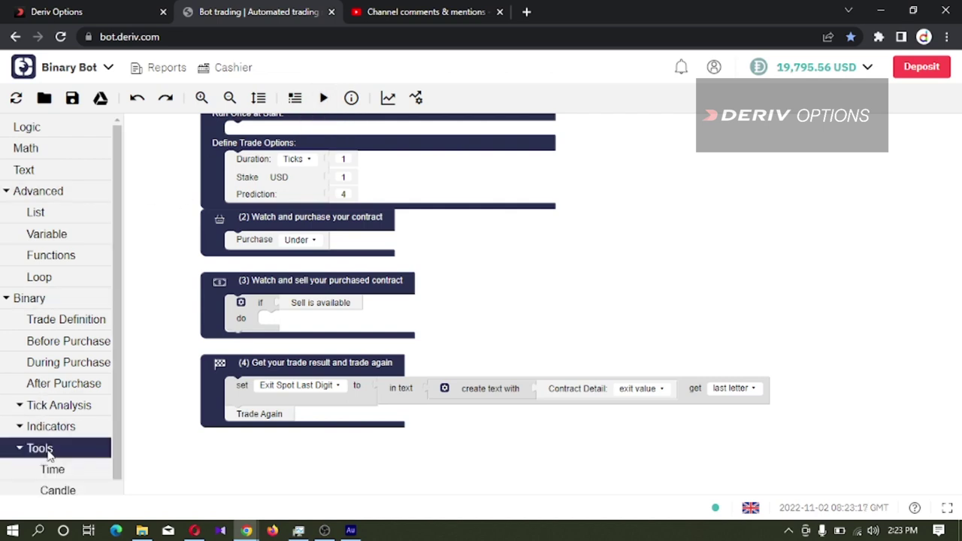
left_click(50, 481)
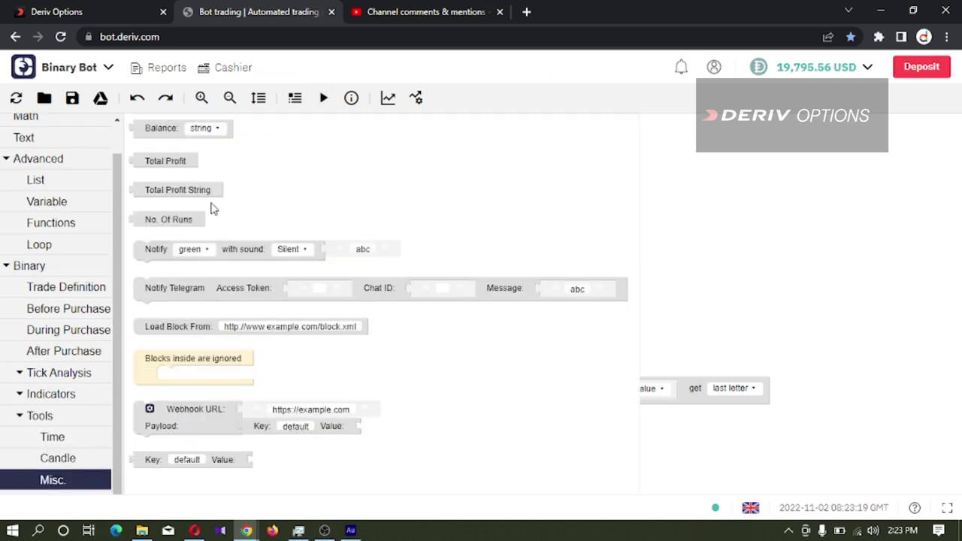
left_click_drag(167, 250, 236, 416)
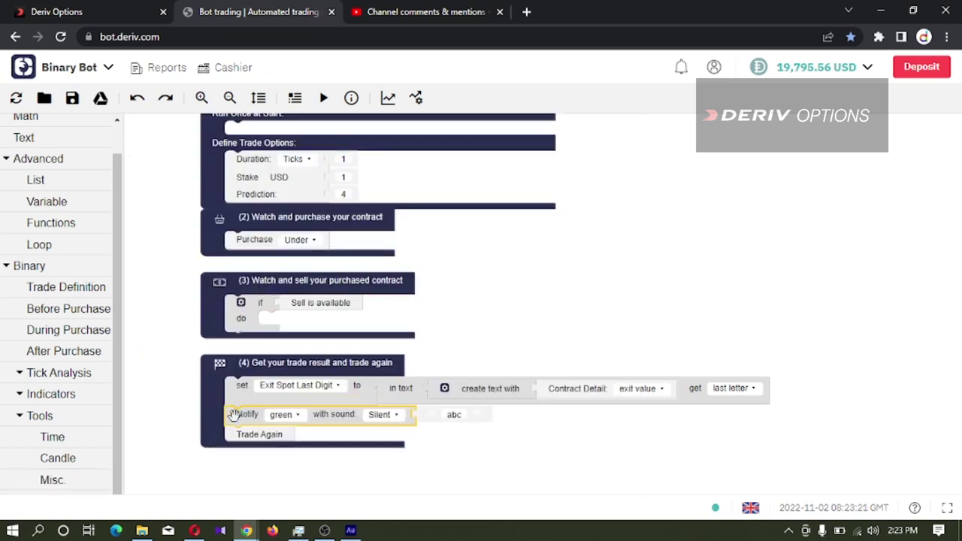
left_click(53, 207)
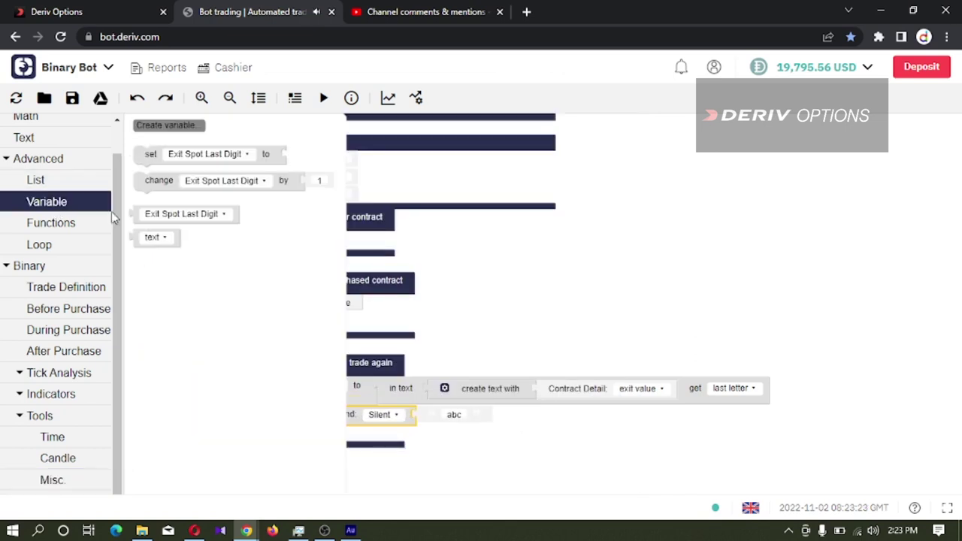
left_click(144, 215)
left_click_drag(145, 217, 425, 425)
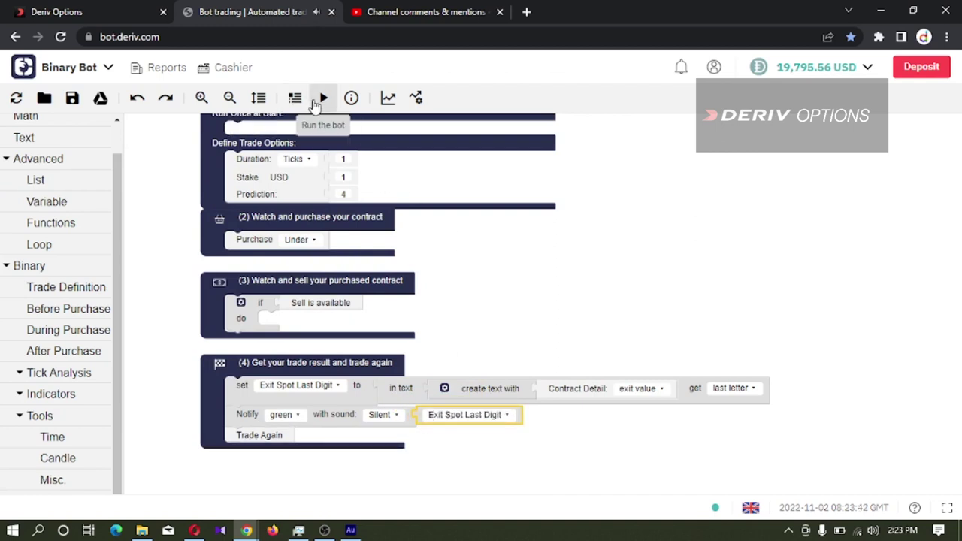
Test-run the bot briefly, stop it and close the run summary.
left_click(321, 102)
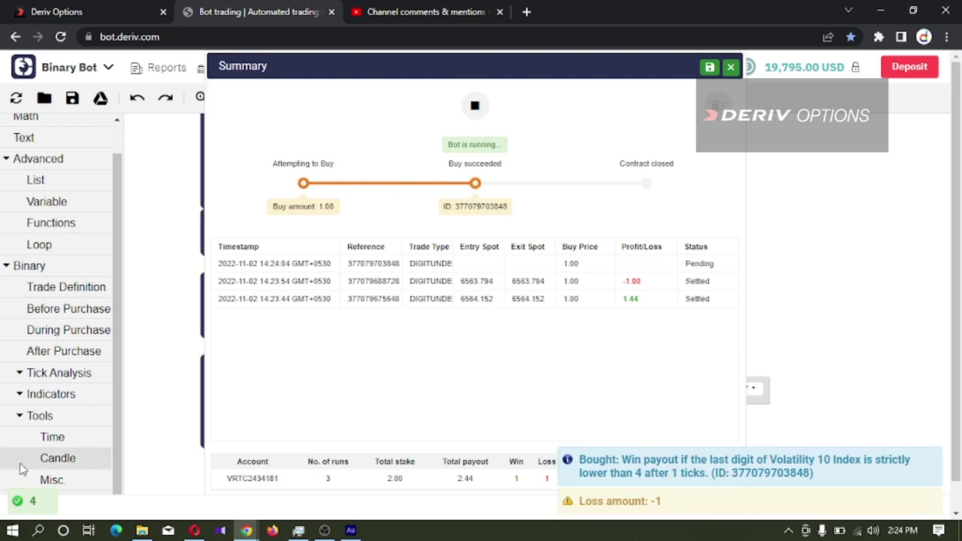
left_click(475, 107)
left_click(729, 66)
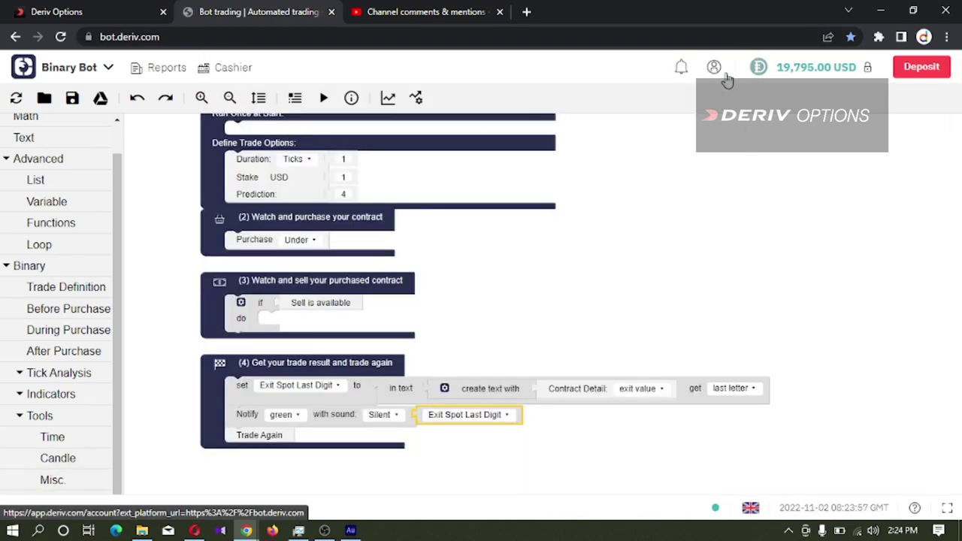
Add an if block with an equals comparison to the trade-result section.
left_click_drag(568, 293, 612, 248)
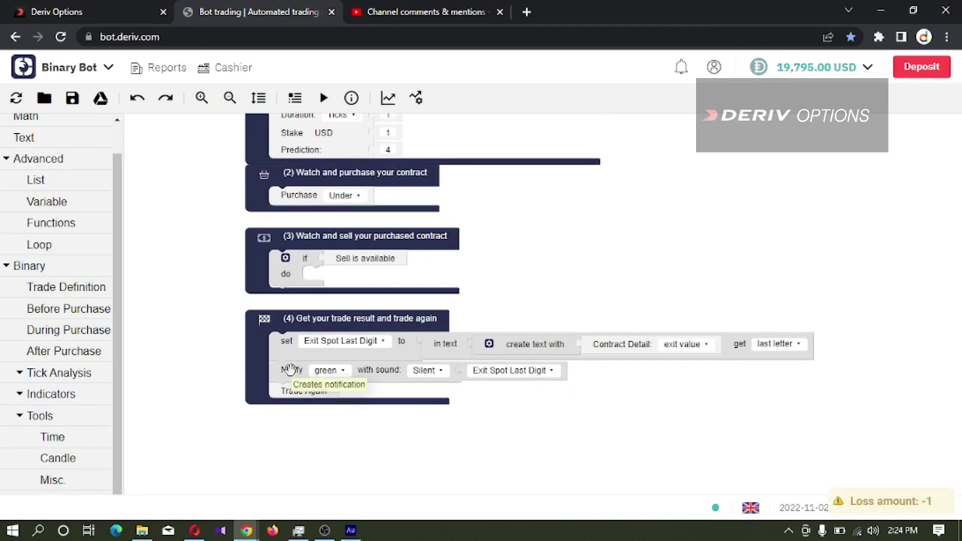
scroll(70, 129, "up", 1)
left_click(63, 136)
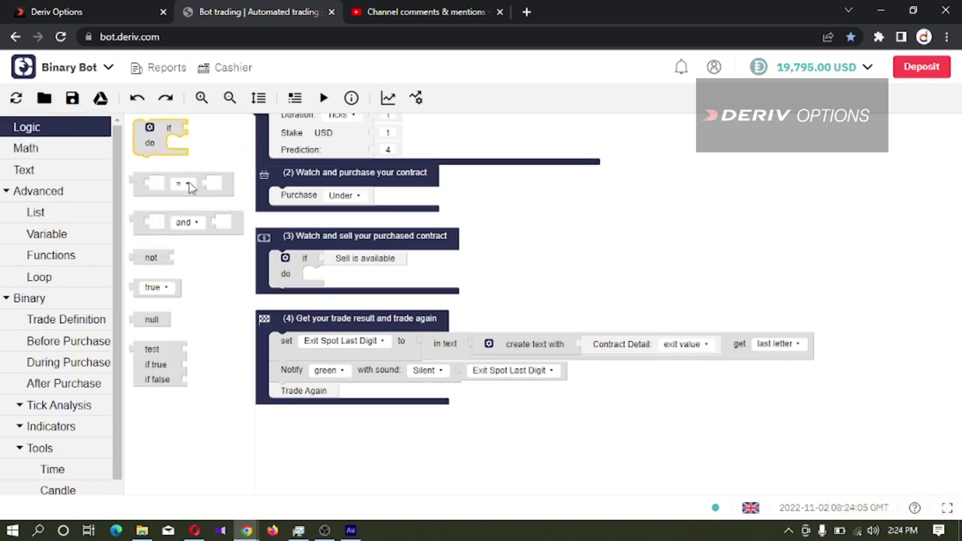
left_click_drag(142, 128, 301, 400)
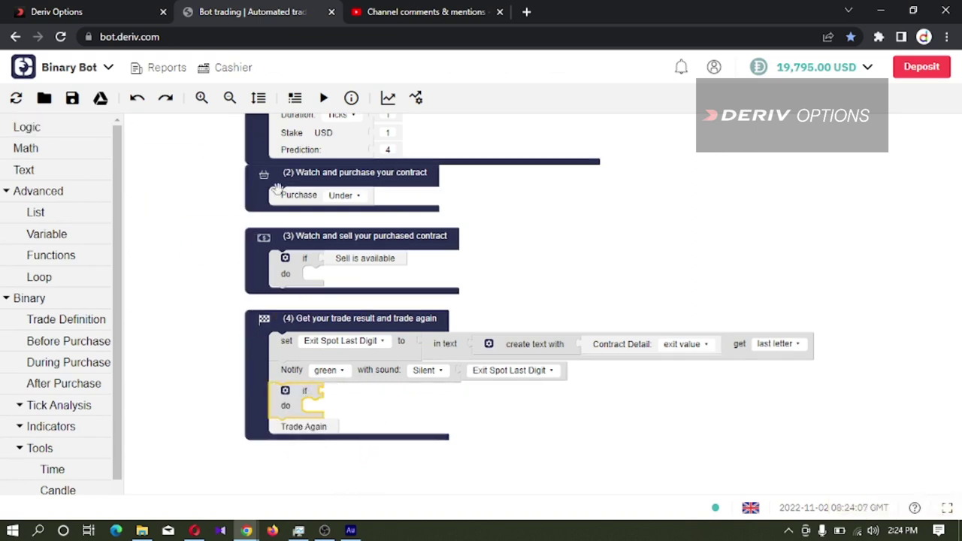
left_click(30, 127)
left_click_drag(141, 187, 331, 403)
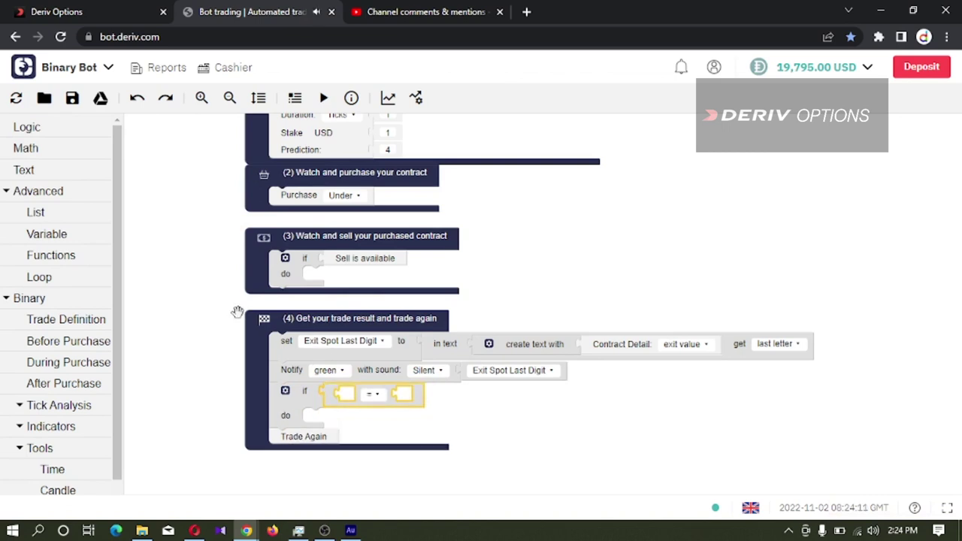
Compare Exit Spot Last Digit on the left with a text value on the right.
left_click(71, 237)
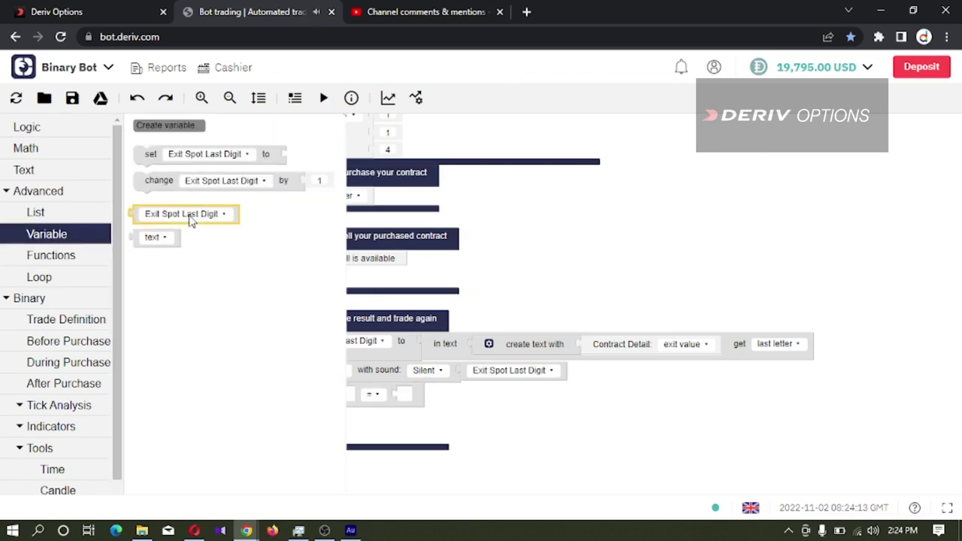
left_click_drag(189, 221, 398, 402)
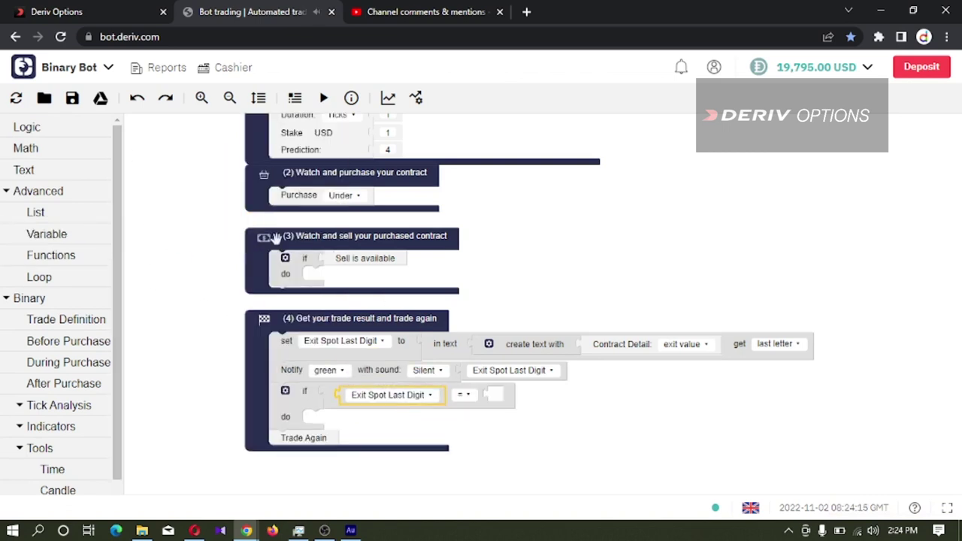
left_click(30, 170)
left_click_drag(160, 142, 520, 402)
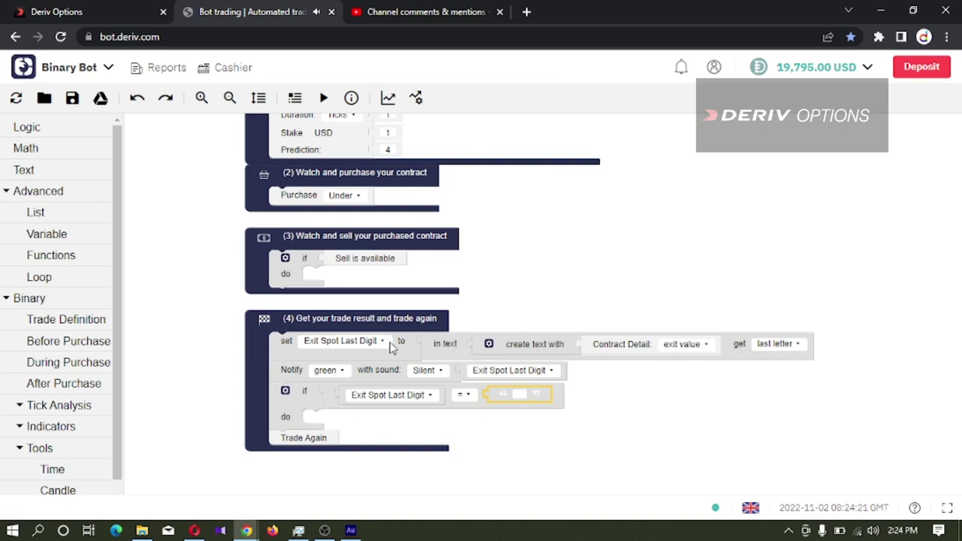
left_click(53, 175)
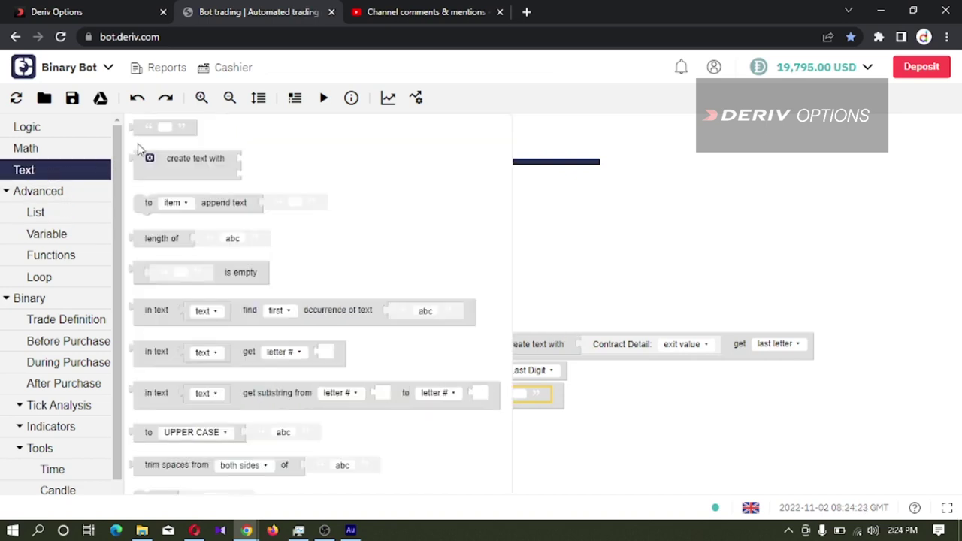
left_click(658, 483)
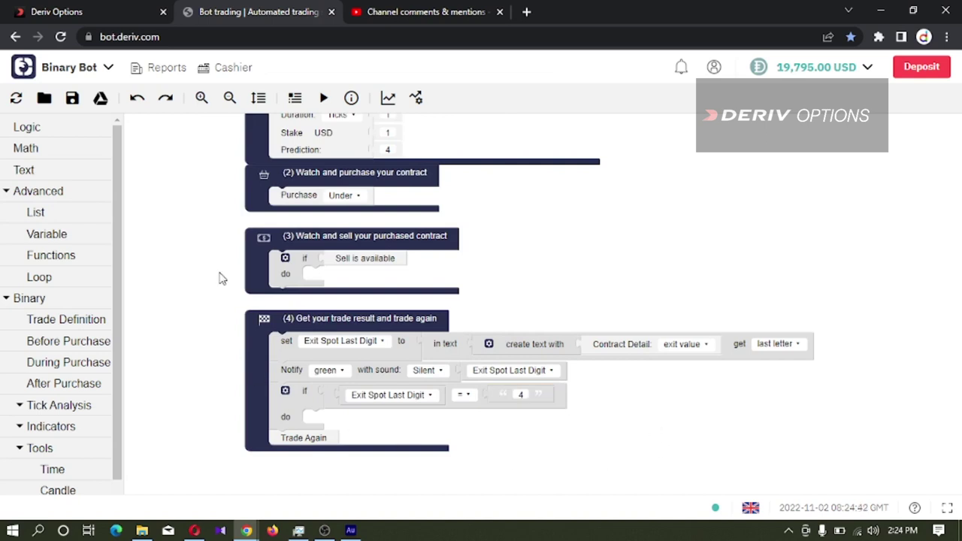
left_click_drag(203, 201, 198, 365)
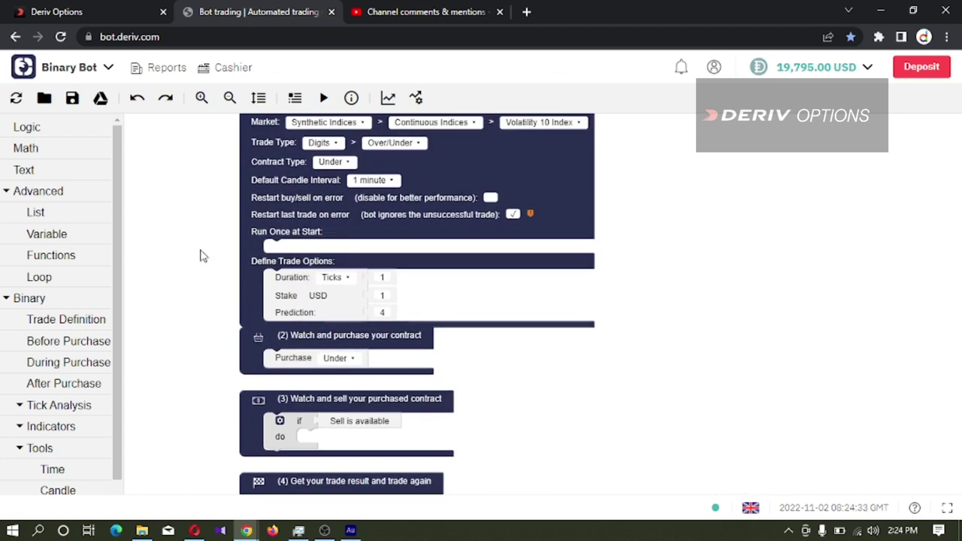
left_click(66, 232)
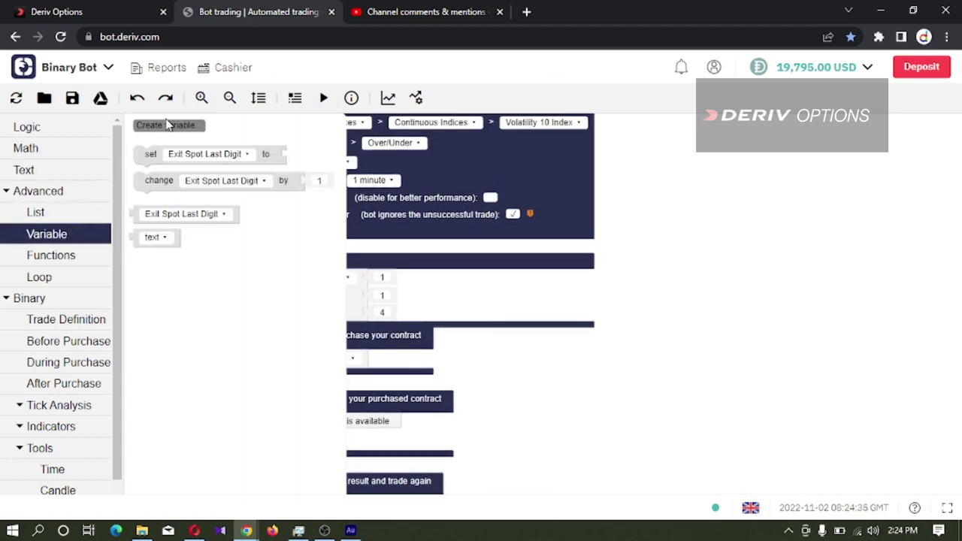
Create a Stake variable and add a 'set Stake' block under Run Once at Start.
left_click(168, 126)
type("Stake")
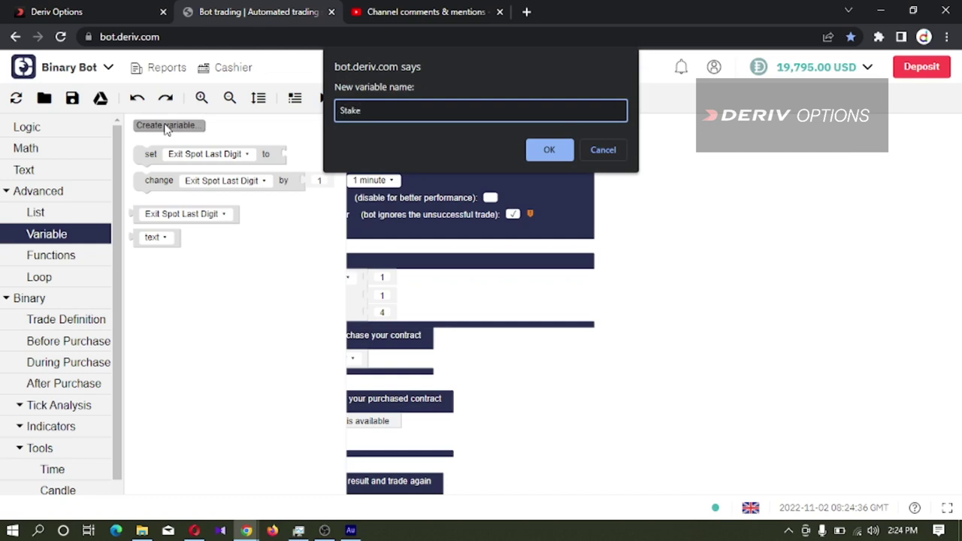
key("Return")
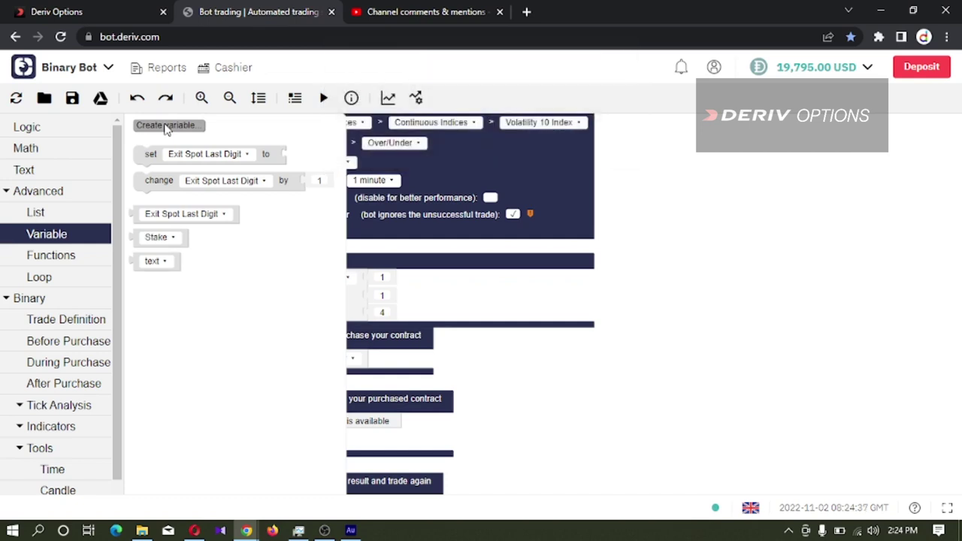
left_click_drag(154, 161, 285, 252)
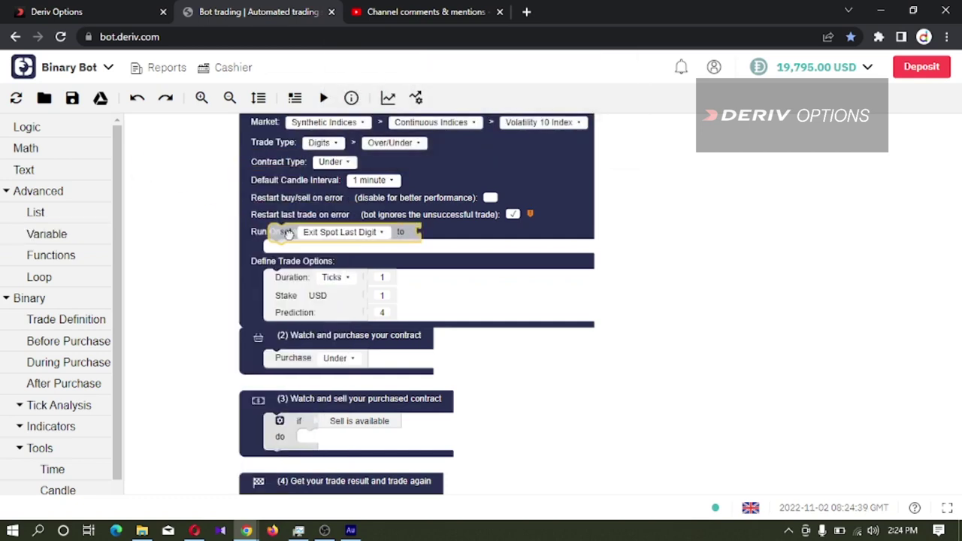
left_click(333, 253)
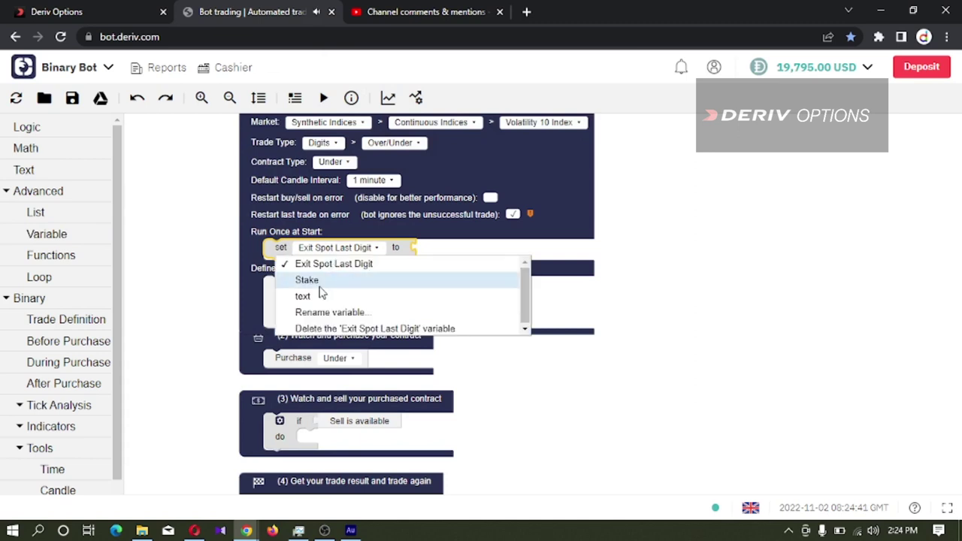
left_click(319, 283)
Give Stake a starting value of 1 and plug Stake into the trade options' Stake field.
left_click(61, 148)
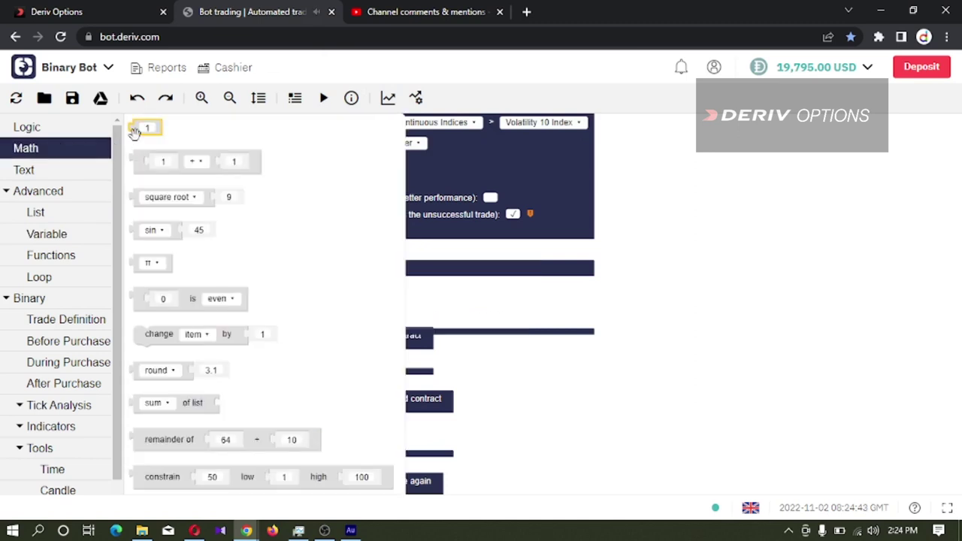
left_click_drag(139, 130, 382, 246)
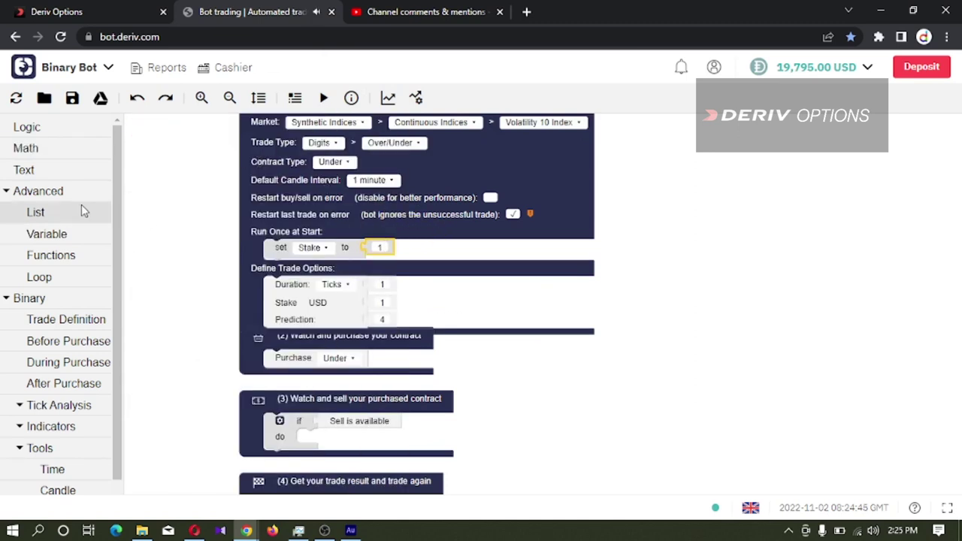
left_click(59, 235)
left_click_drag(167, 239, 402, 306)
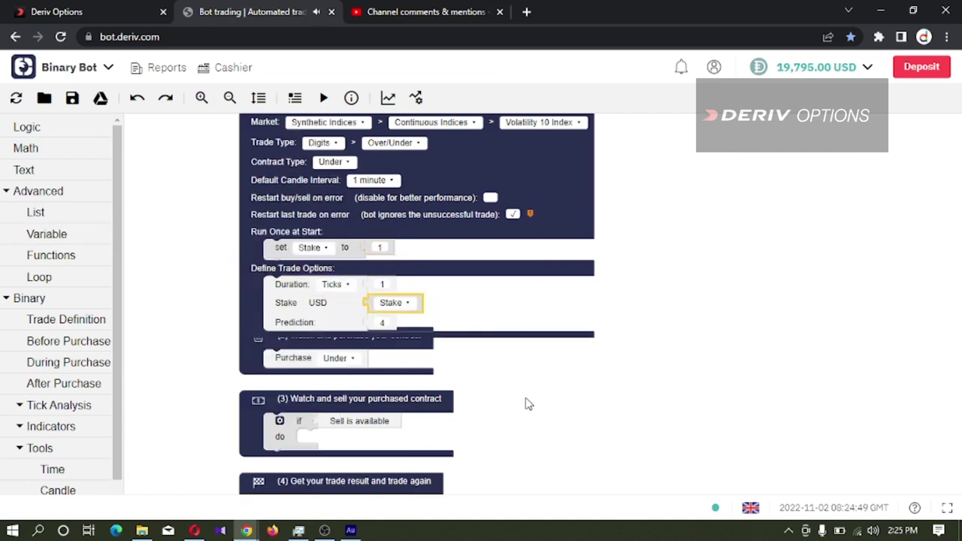
left_click_drag(528, 404, 550, 235)
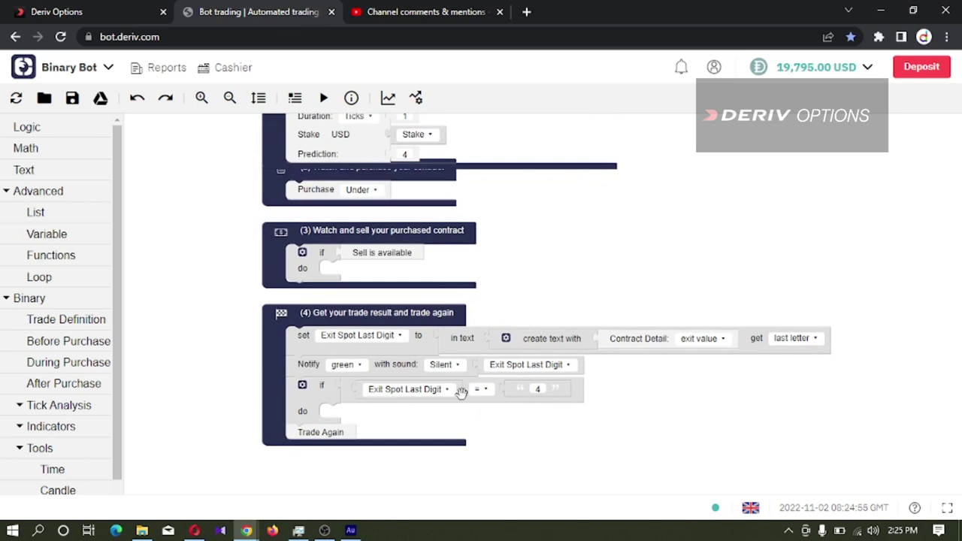
Put a 'set Stake' block with an arithmetic block inside the exit-digit-4 if branch.
left_click(51, 237)
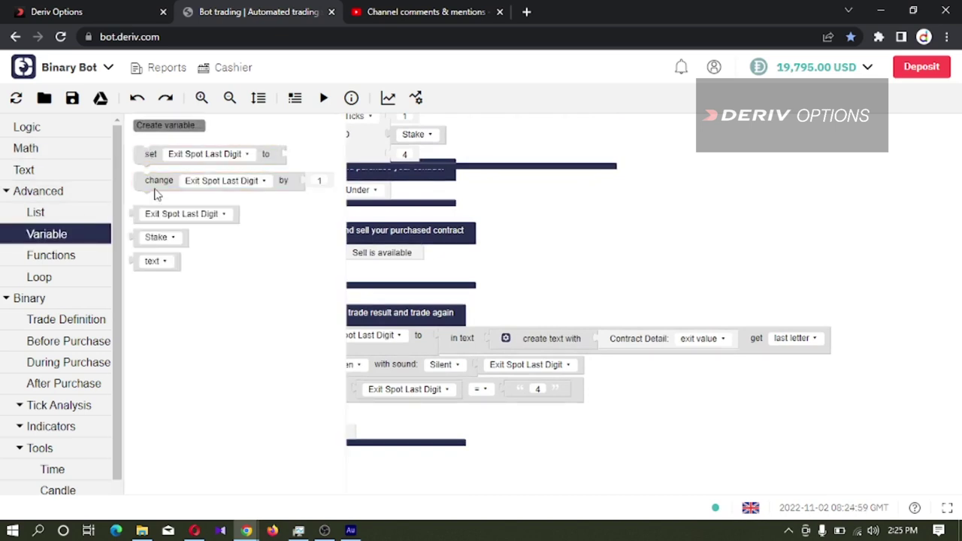
left_click_drag(150, 154, 376, 424)
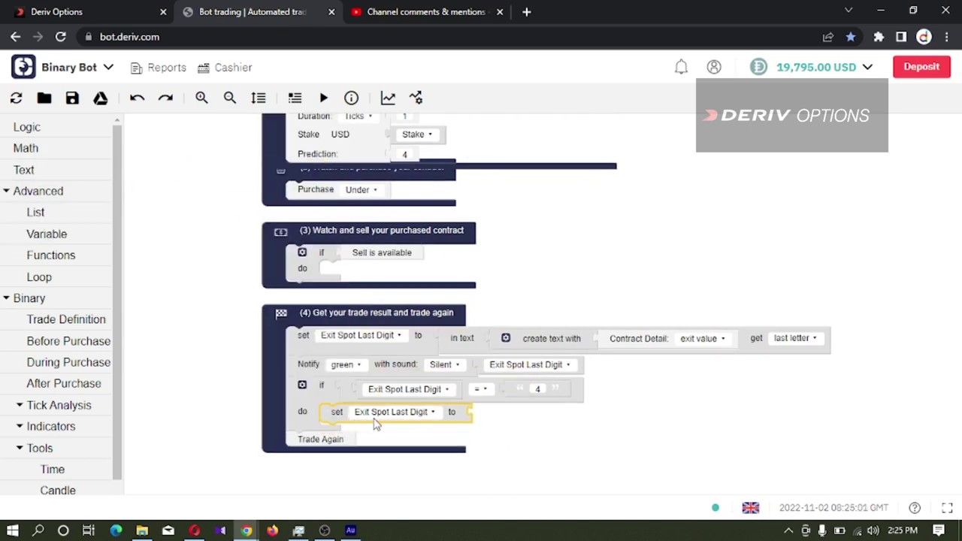
left_click(375, 418)
left_click(363, 444)
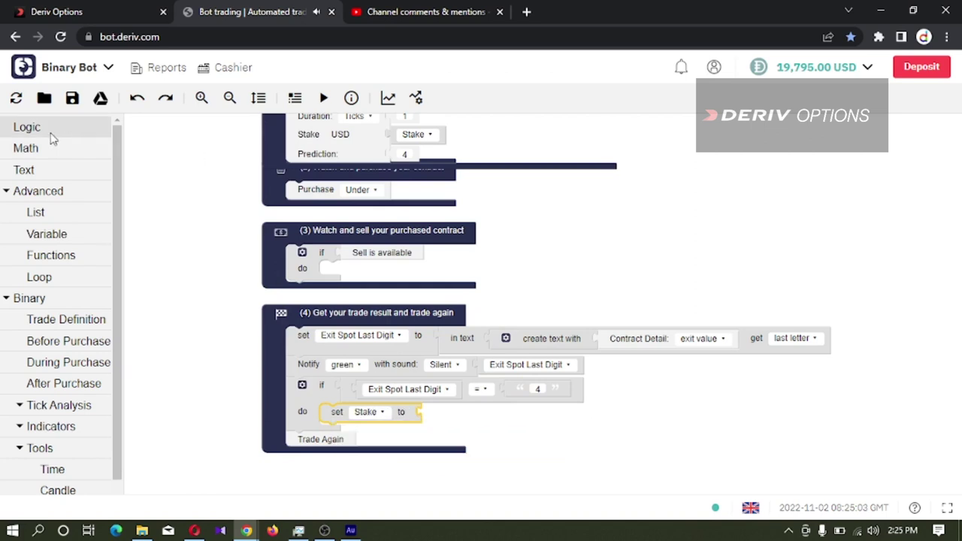
left_click(30, 169)
left_click(59, 154)
mouse_move(146, 161)
left_mouse_down()
mouse_move(479, 447)
mouse_move(429, 422)
left_mouse_up()
Make the arithmetic compute Stake × 3.
left_click(71, 239)
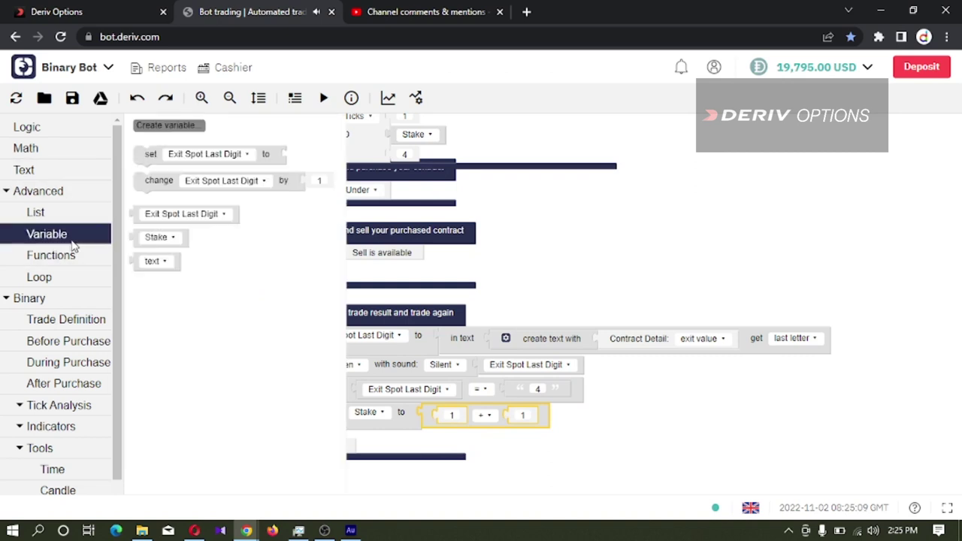
mouse_move(166, 250)
left_mouse_down()
mouse_move(508, 395)
mouse_move(467, 418)
left_mouse_up()
left_click(516, 418)
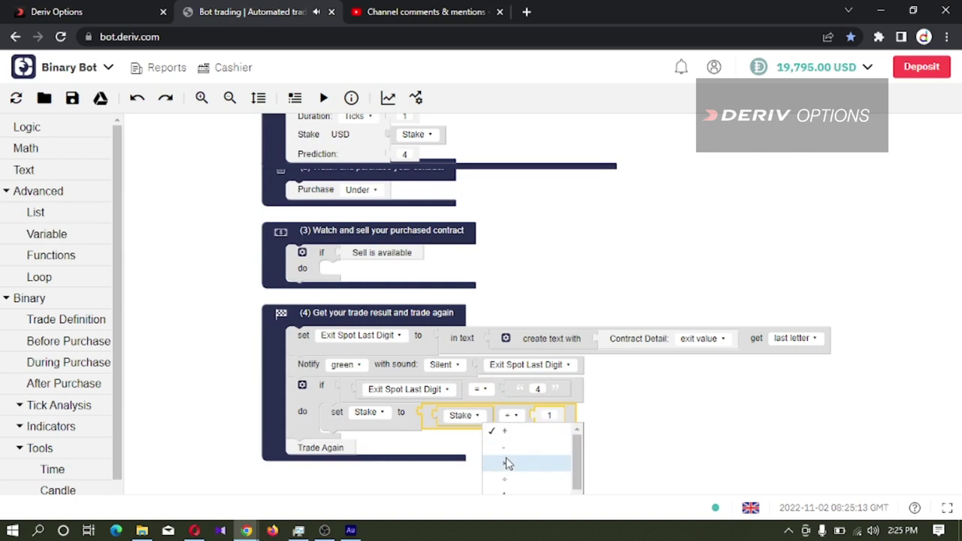
left_click(508, 468)
left_click(549, 418)
type("3")
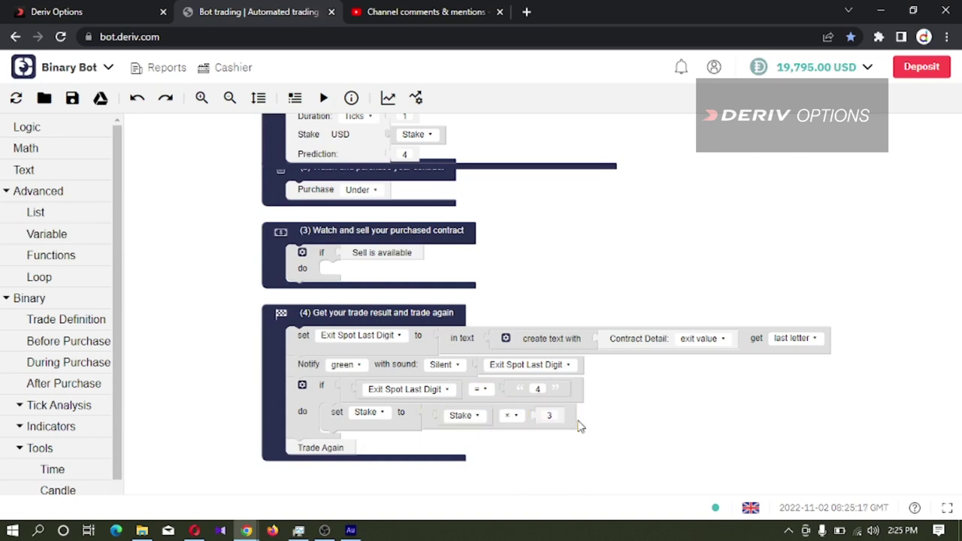
Check the viewer's YouTube comment for the martingale ×3 requirement, then return to the blocks.
left_click(408, 13)
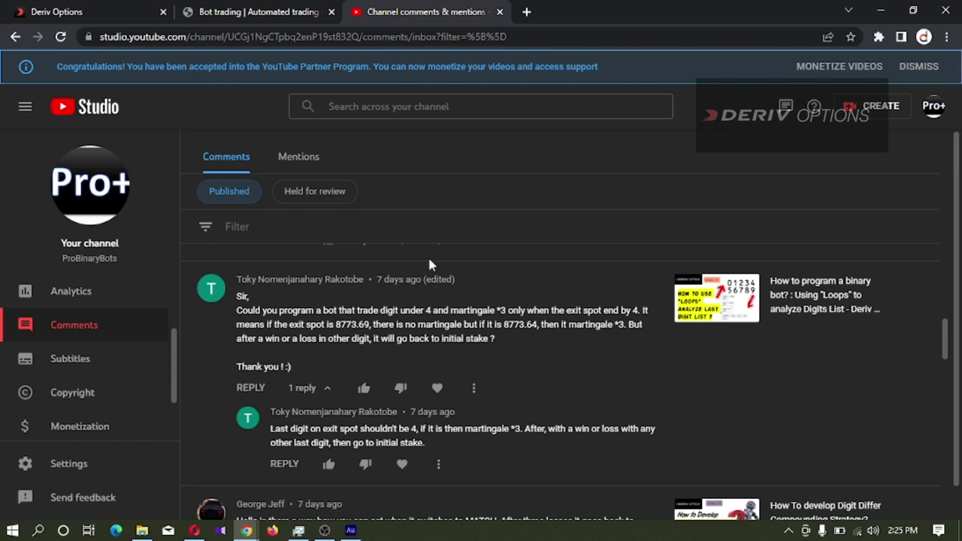
mouse_move(450, 313)
left_click_drag(451, 313, 503, 316)
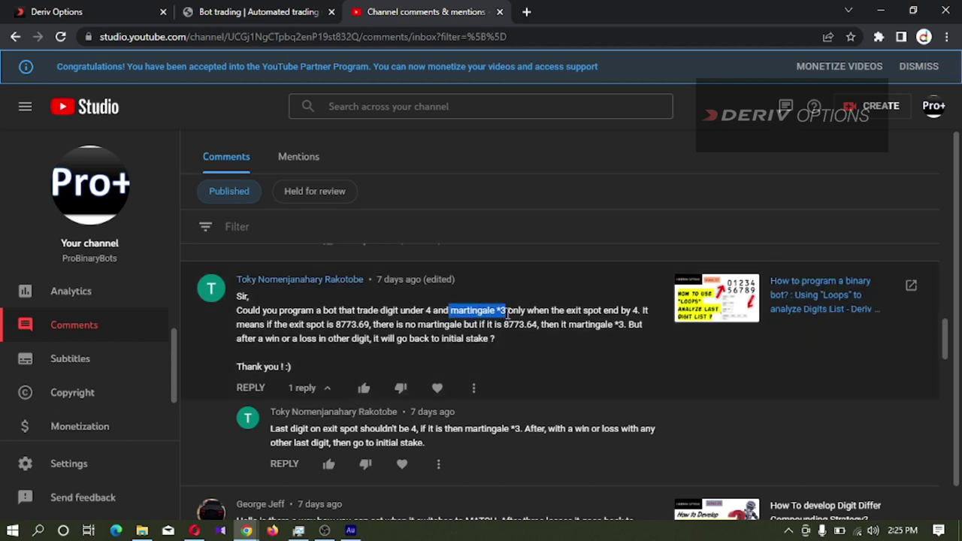
left_click(274, 19)
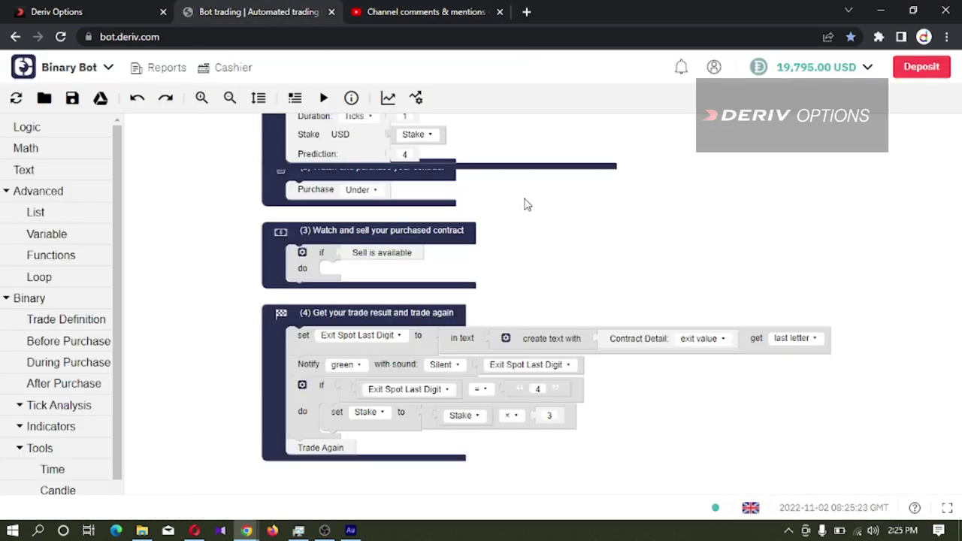
Add an else branch to the exit-digit-4 if block.
left_click(302, 386)
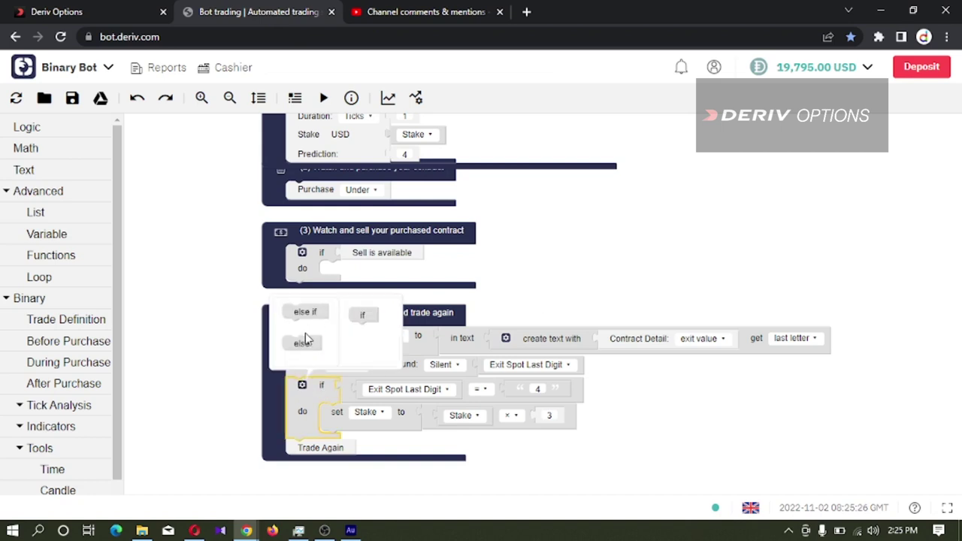
left_click_drag(304, 342, 365, 329)
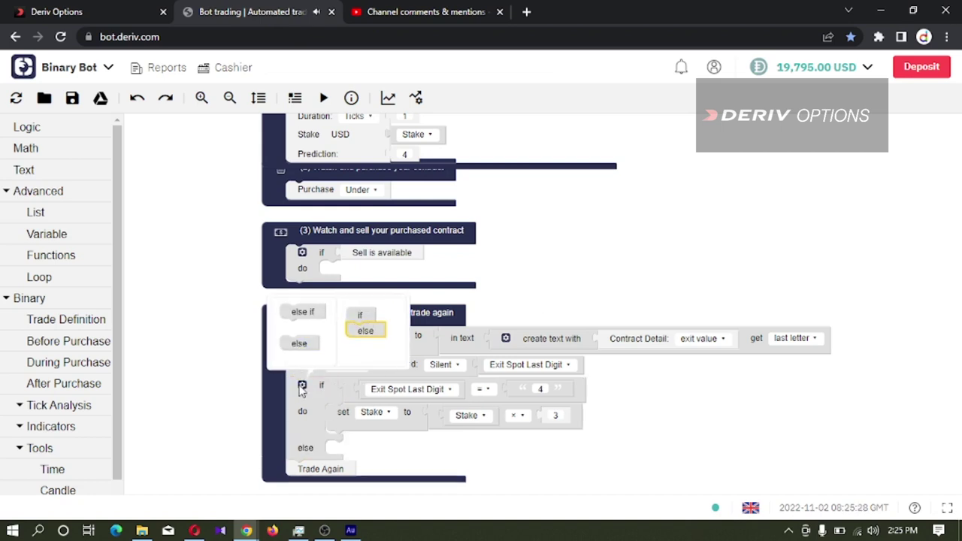
left_click(301, 387)
Make the else branch set Stake to 1.
left_click(98, 232)
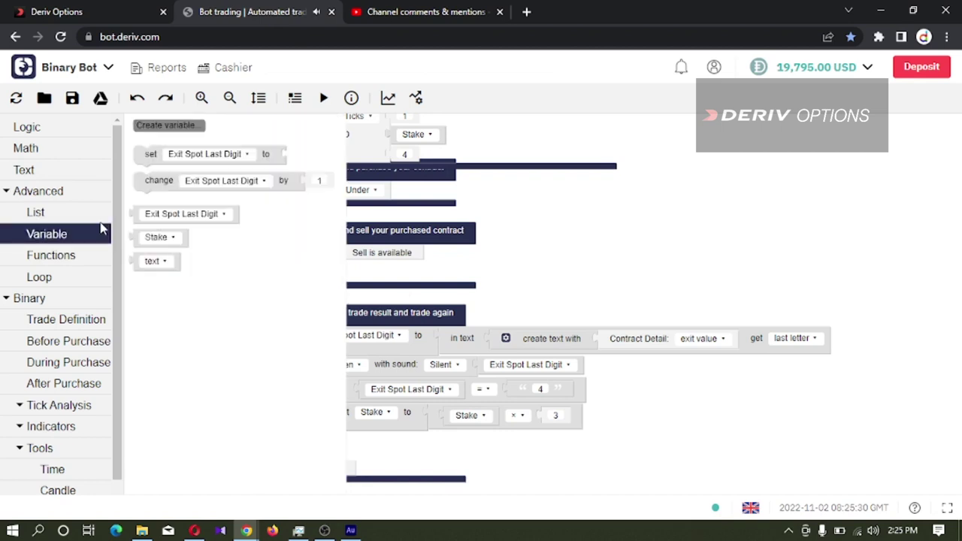
left_click_drag(149, 154, 348, 467)
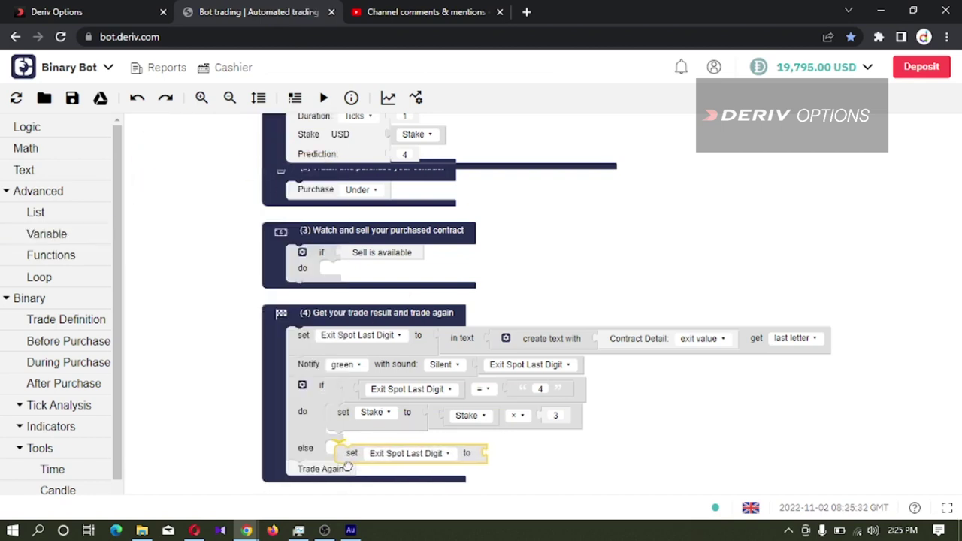
left_click(379, 451)
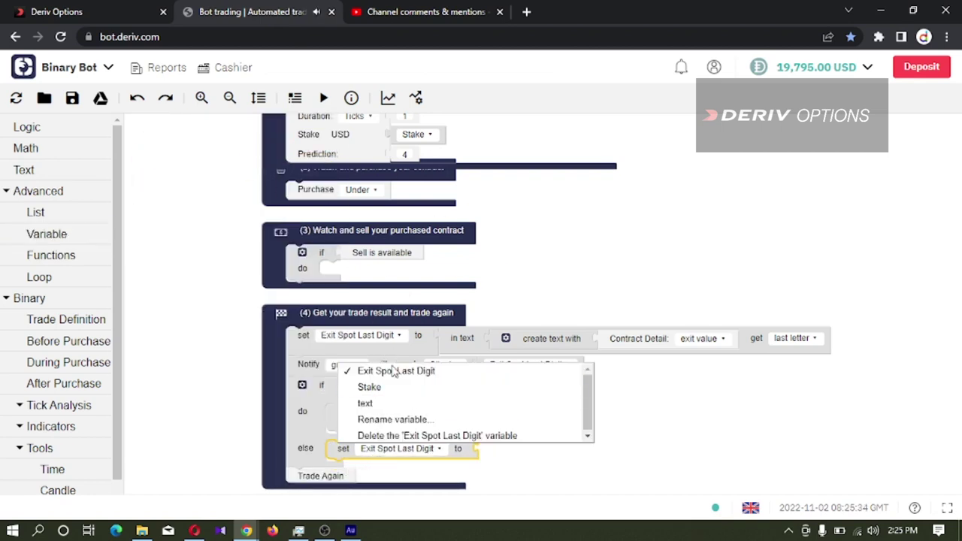
left_click(368, 387)
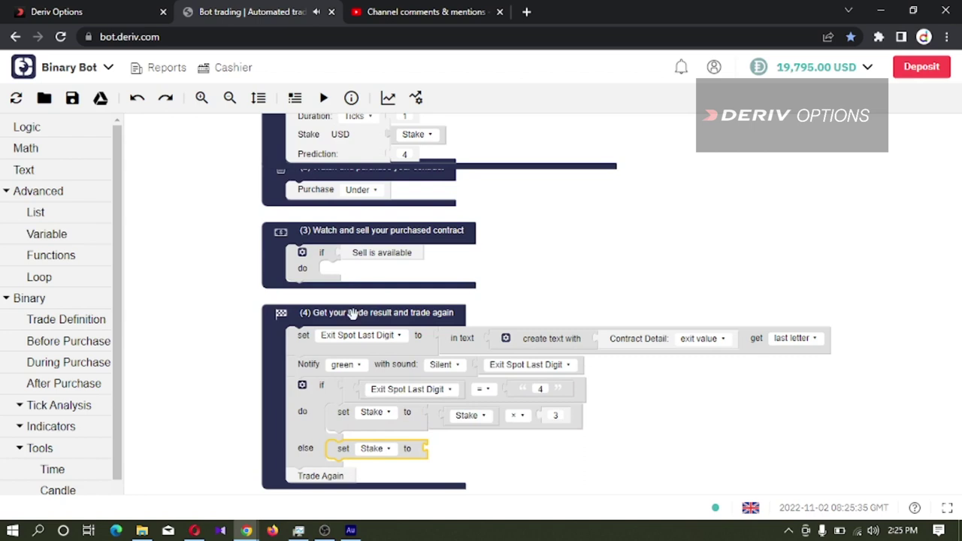
left_click(63, 148)
left_click_drag(141, 122, 433, 447)
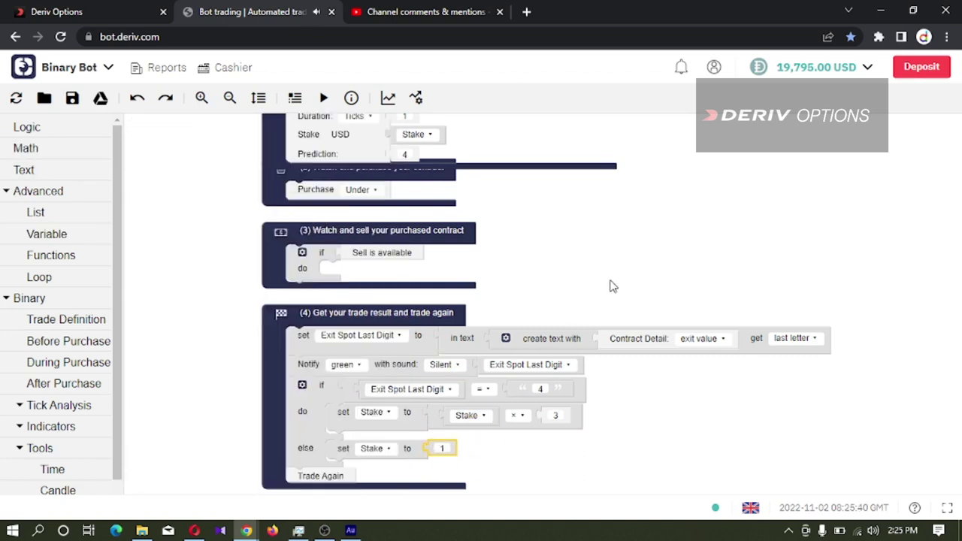
scroll(609, 286, "up", 3)
Run the Digits Under 4 bot, then stop it, clear the summary log and restart it.
scroll(580, 303, "down", 3)
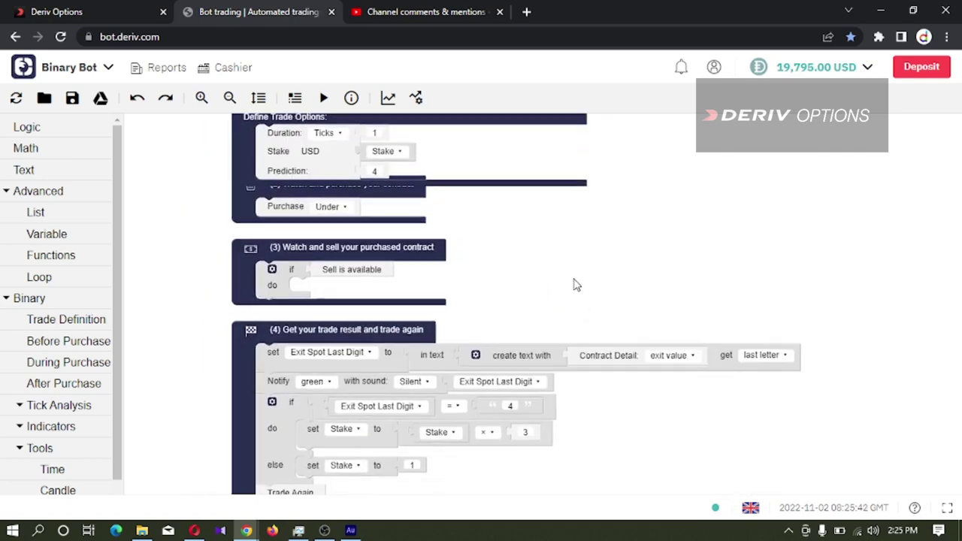
scroll(573, 285, "down", 2)
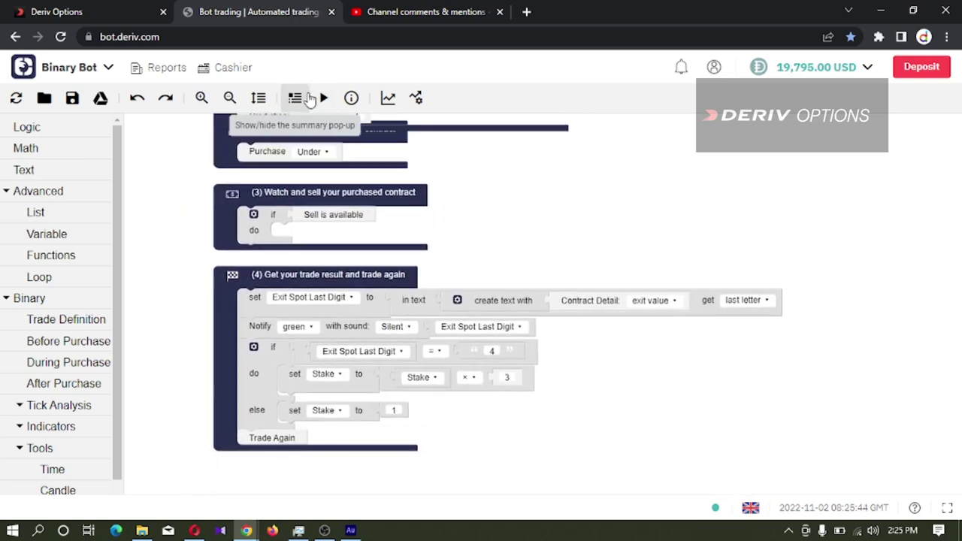
left_click(323, 100)
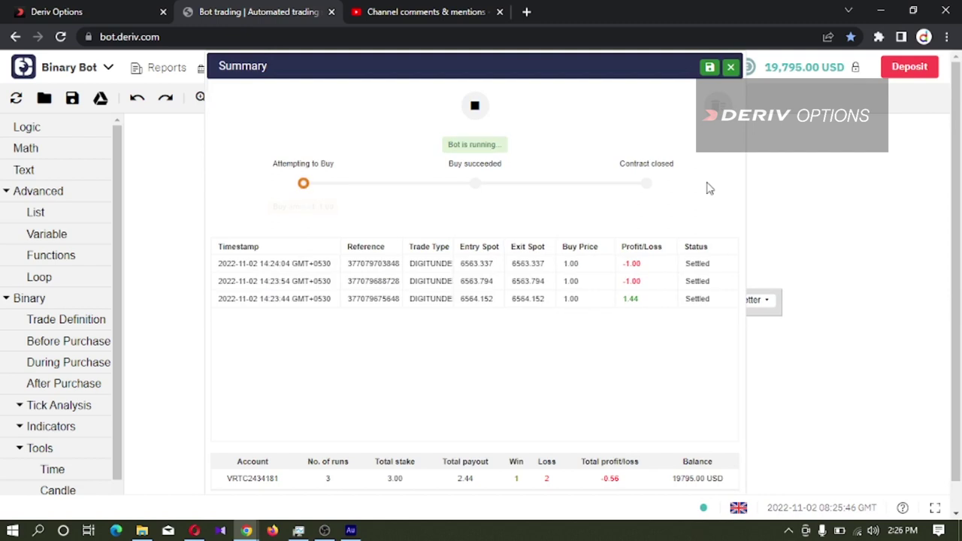
left_click(475, 106)
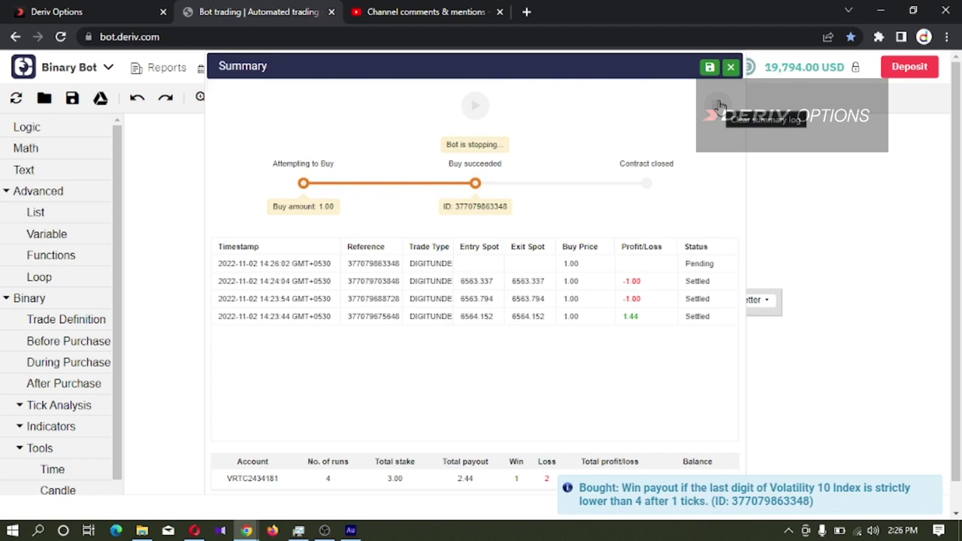
left_click(718, 111)
left_click(636, 329)
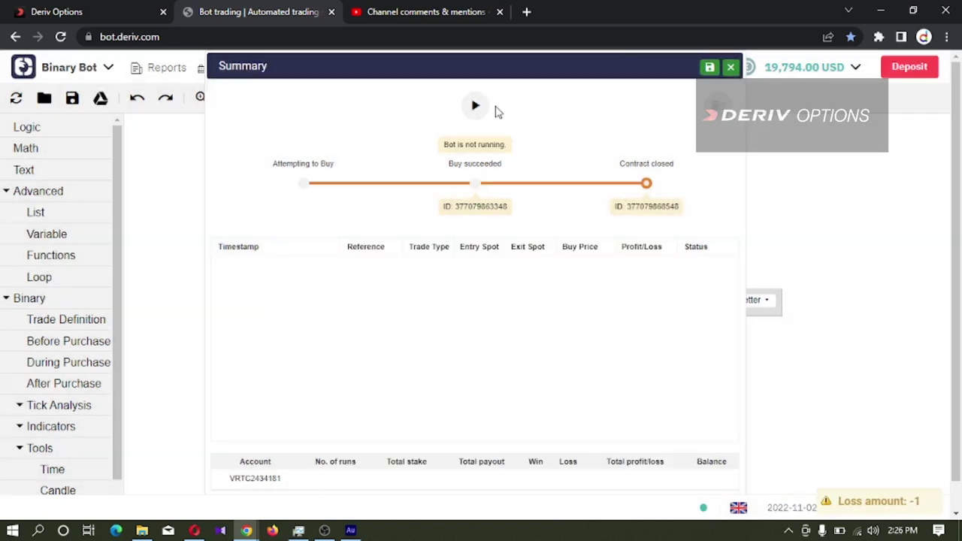
left_click(477, 107)
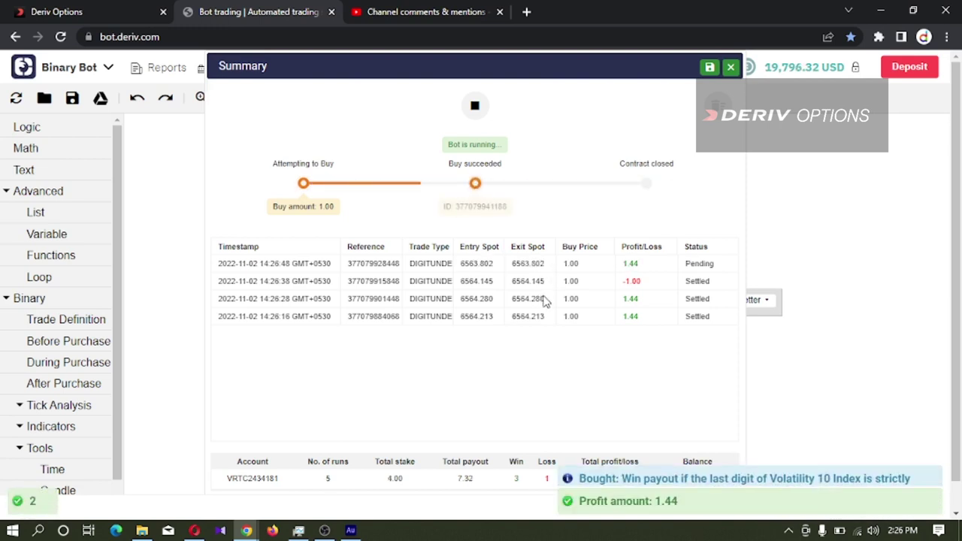
left_click(418, 12)
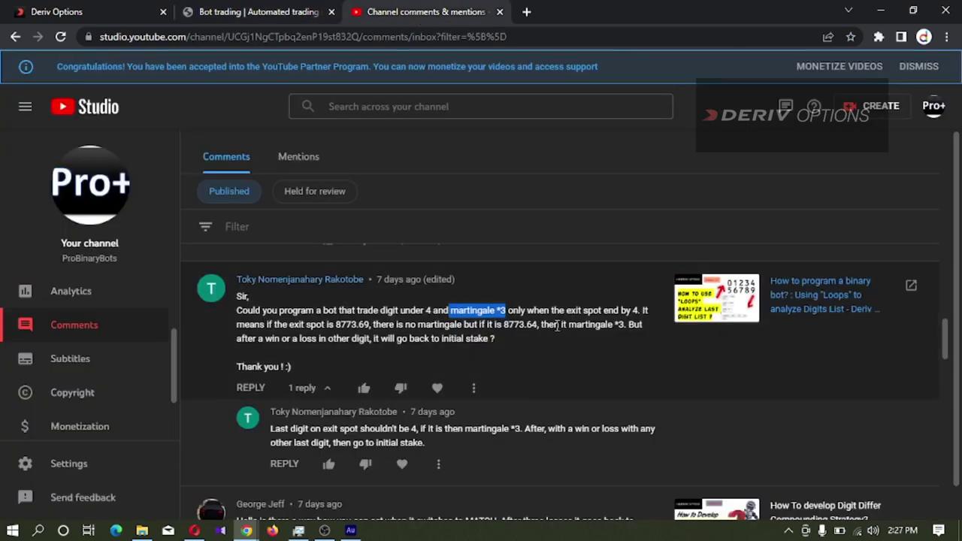
left_click_drag(237, 338, 370, 342)
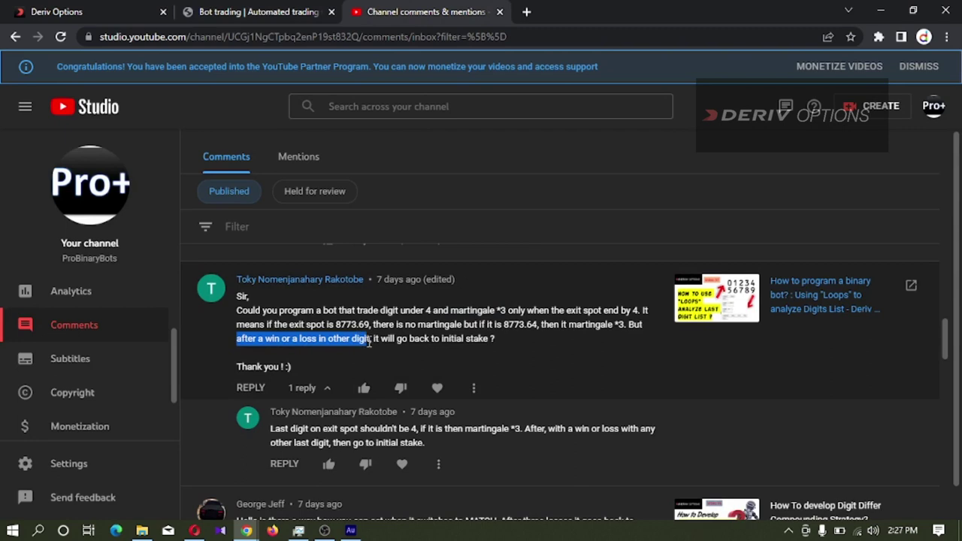
left_click_drag(370, 343, 465, 342)
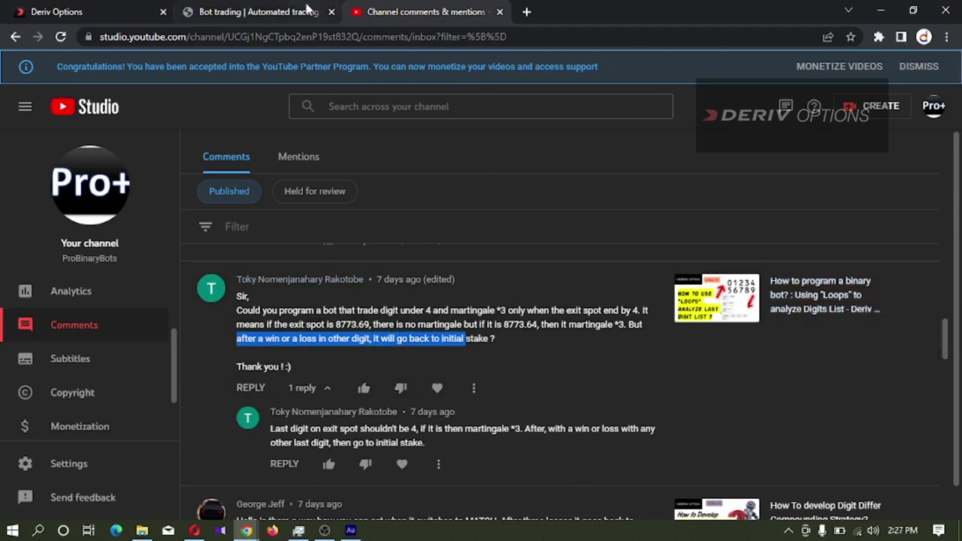
left_click(255, 11)
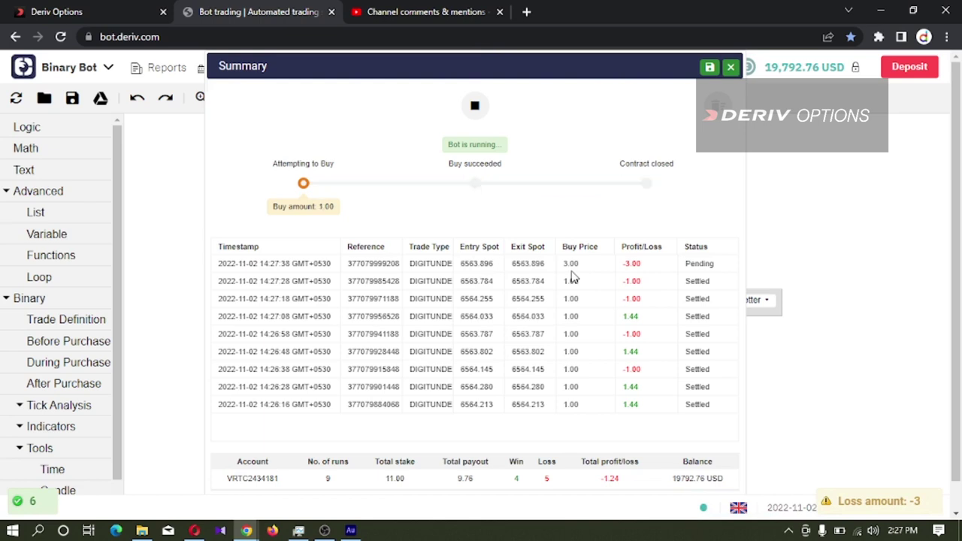
Stop the bot after the 3.00-stake trade and close the Summary panel.
left_click(476, 109)
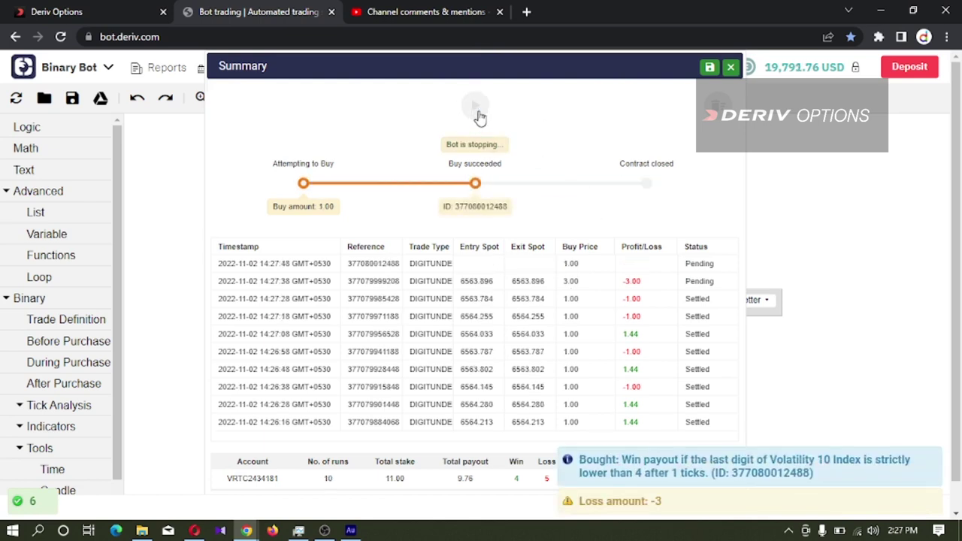
left_click(729, 68)
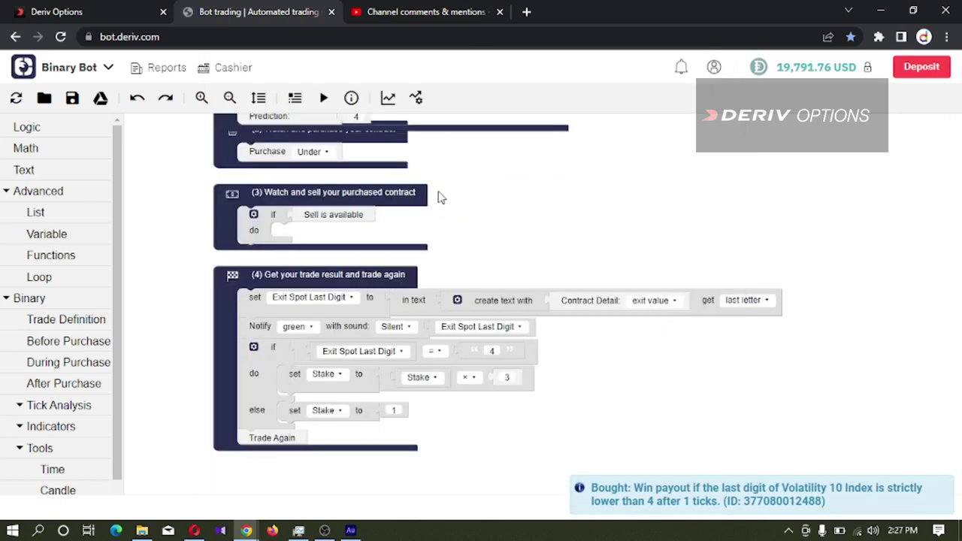
Return to the 'Channel comments & mentions' tab showing the viewer's bot request.
left_click(444, 12)
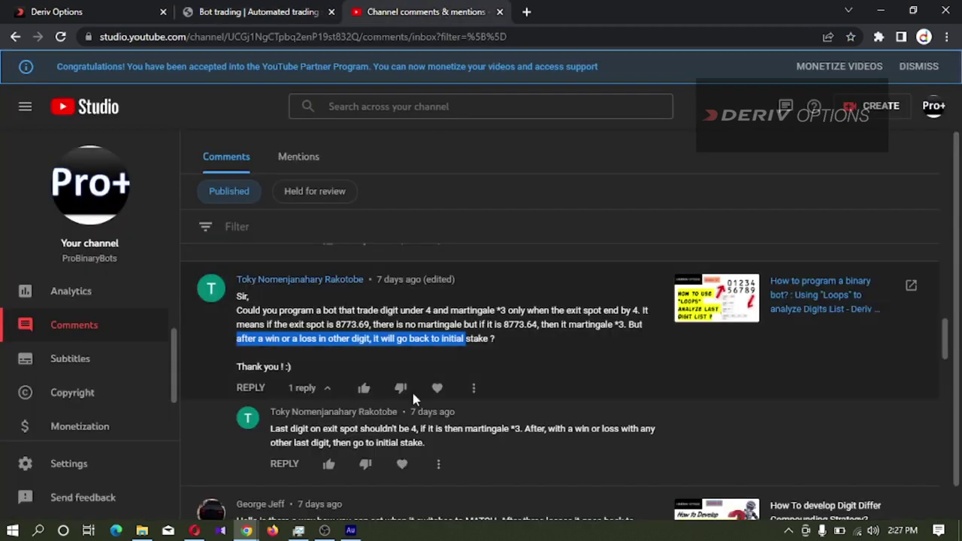
scroll(413, 400, "up", 1)
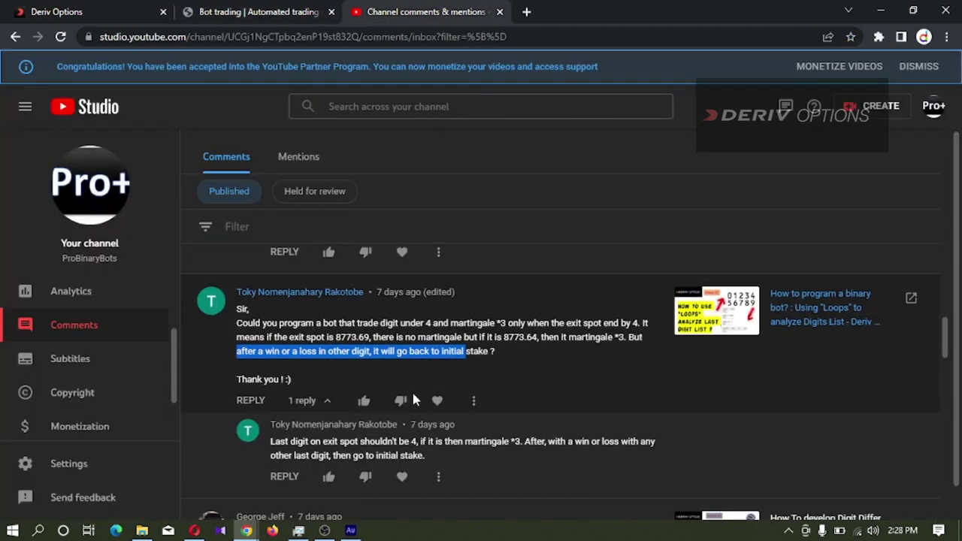